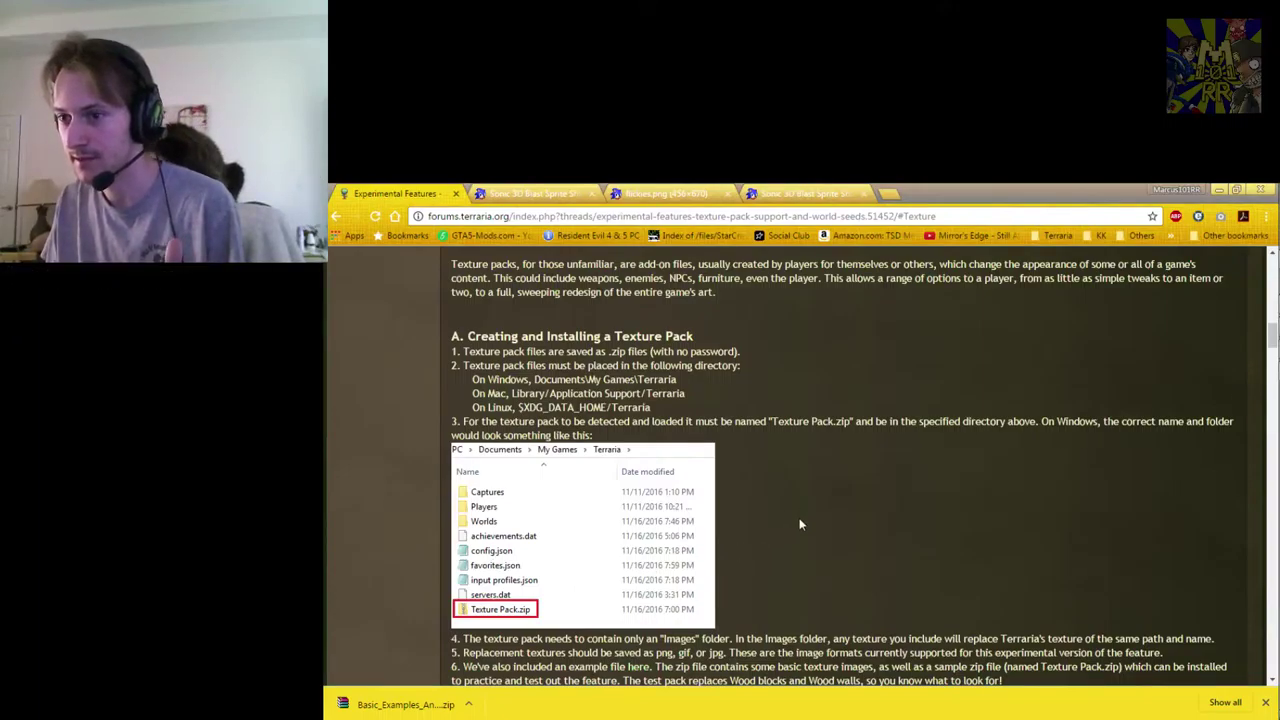
Bring Photoshop forward and make the Projectile_317 document active
scroll(800, 524, down, 1)
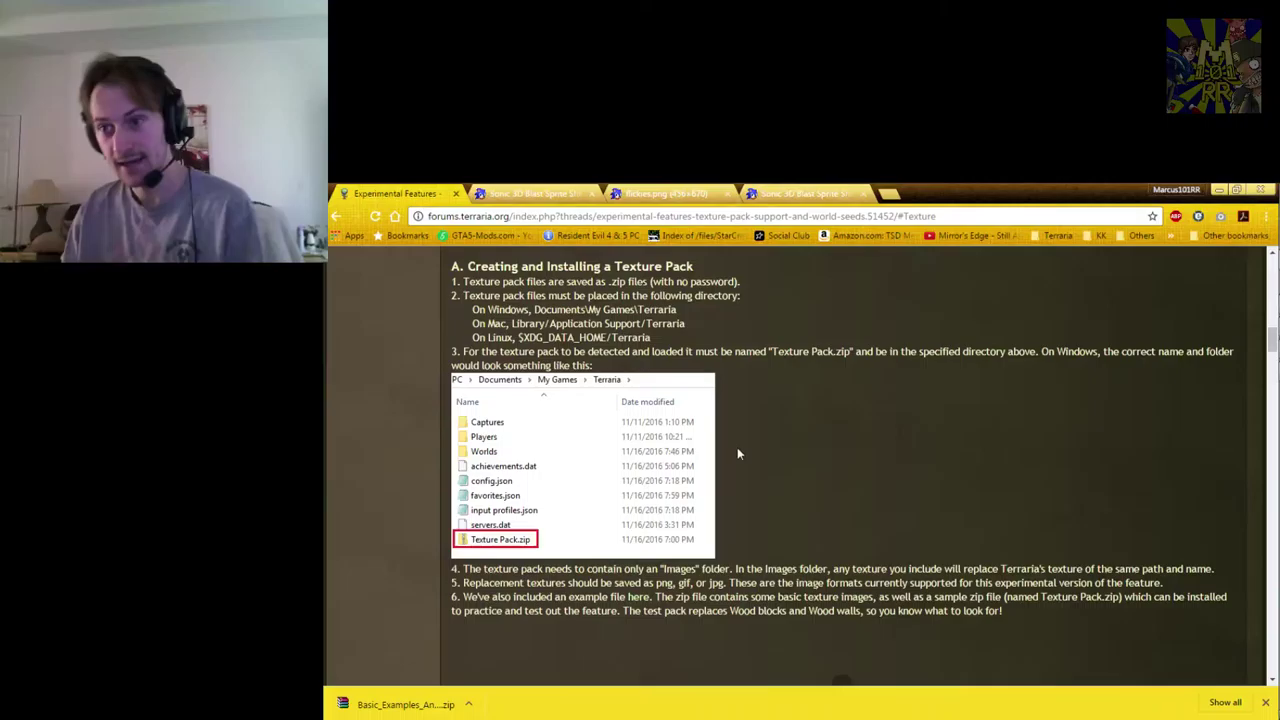
scroll(681, 497, down, 2)
scroll(623, 494, down, 3)
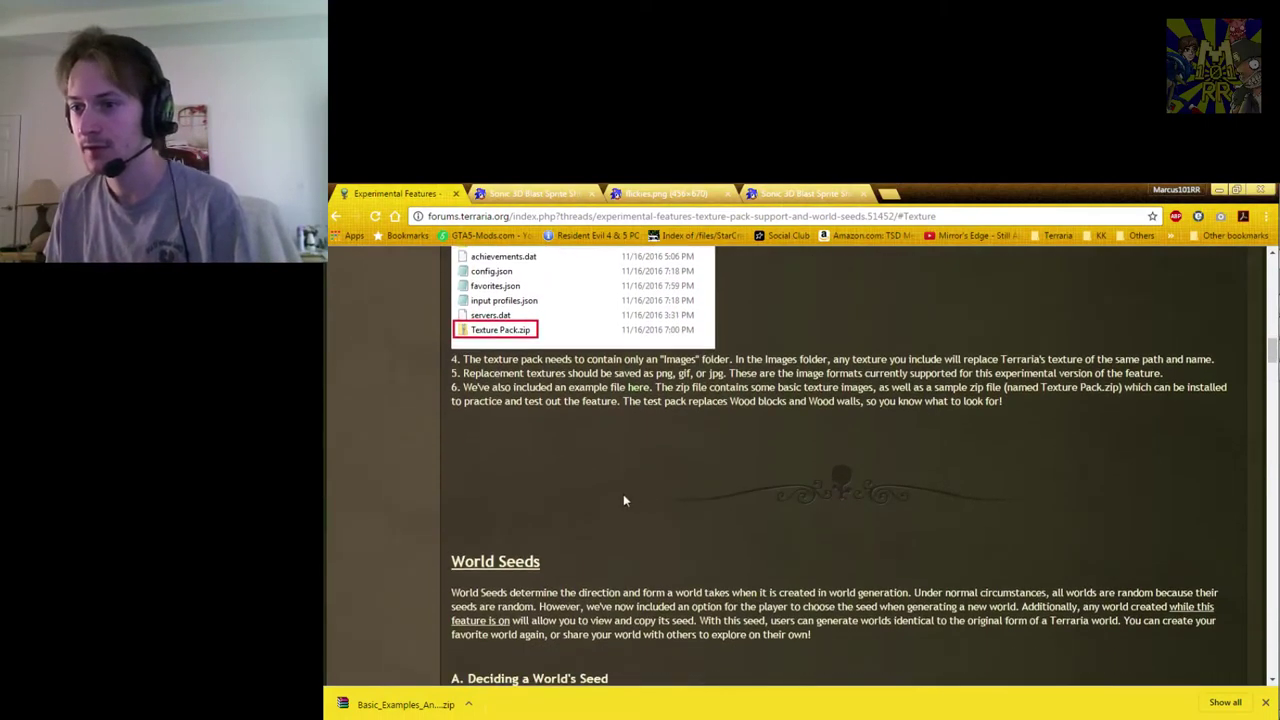
scroll(767, 472, up, 5)
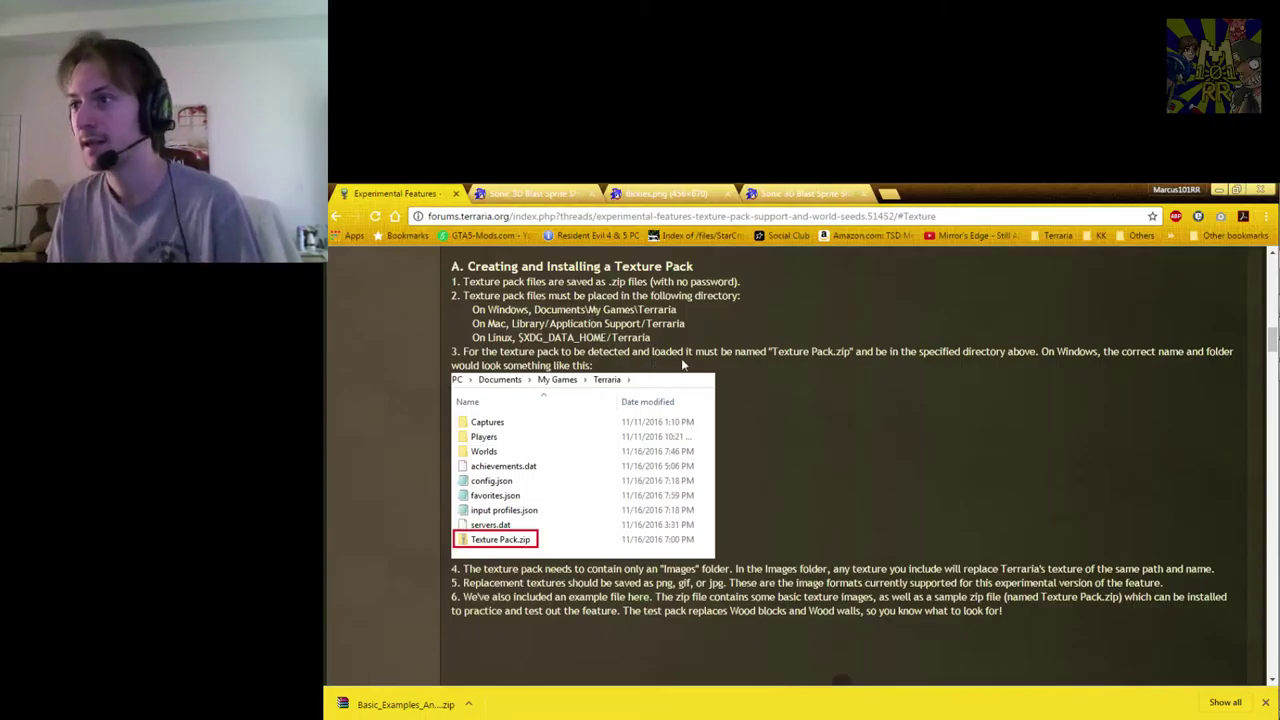
scroll(751, 532, down, 1)
scroll(751, 532, up, 1)
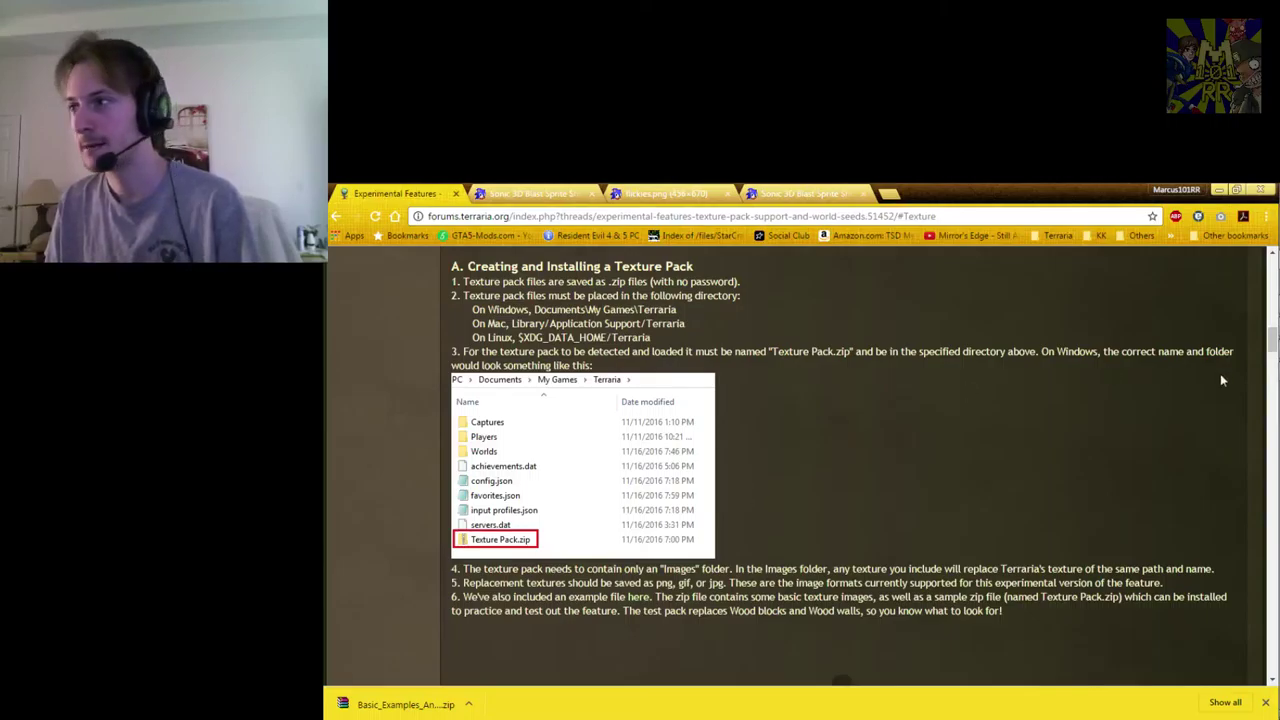
mouse_move(1264, 356)
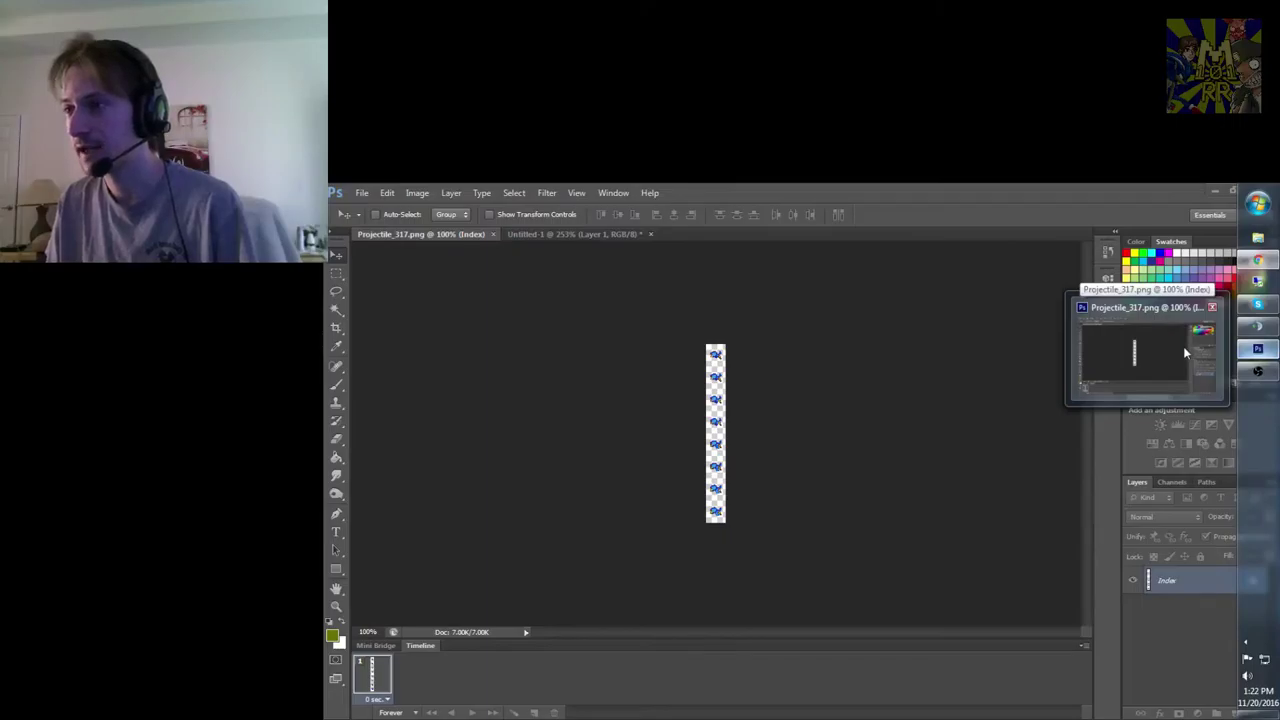
click(1183, 346)
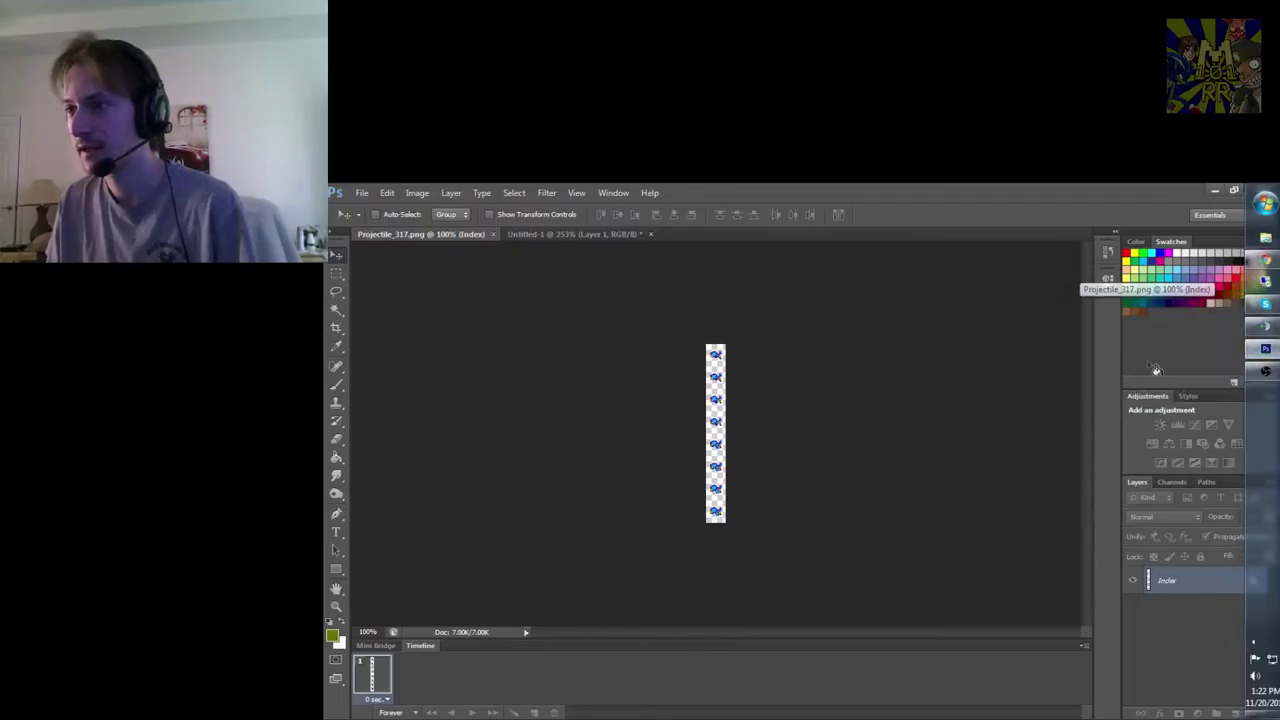
click(547, 234)
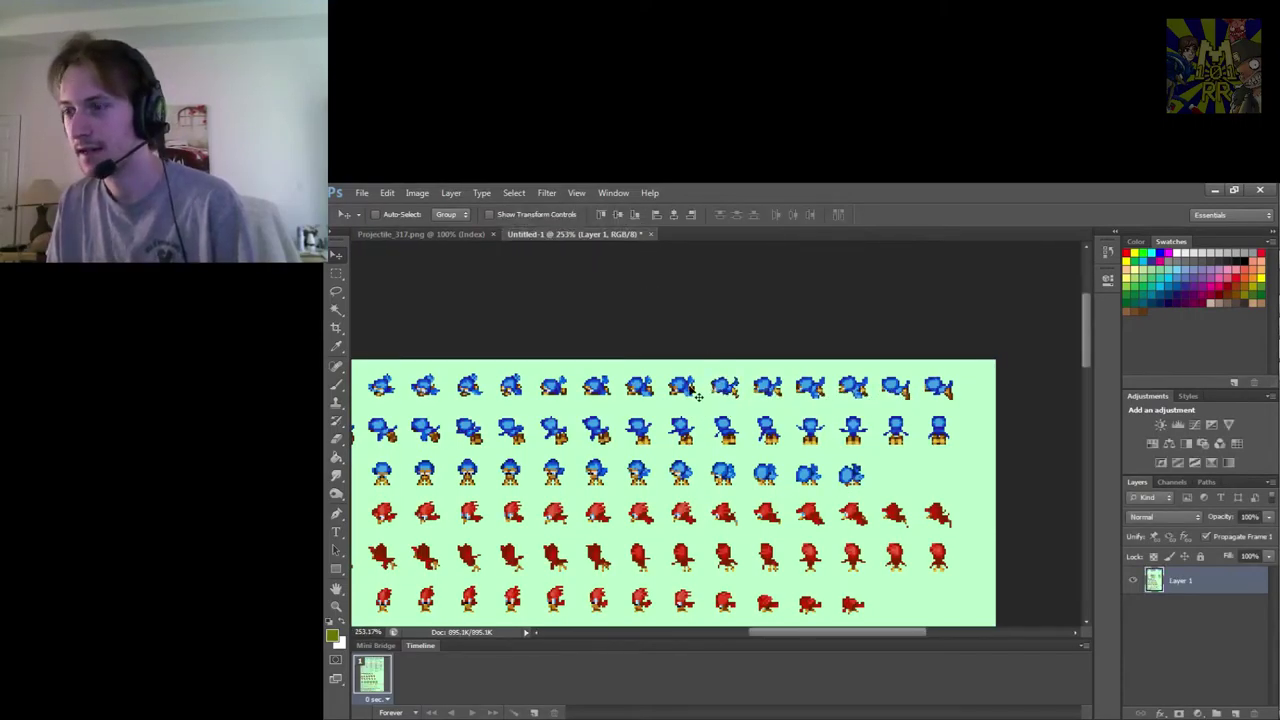
click(419, 236)
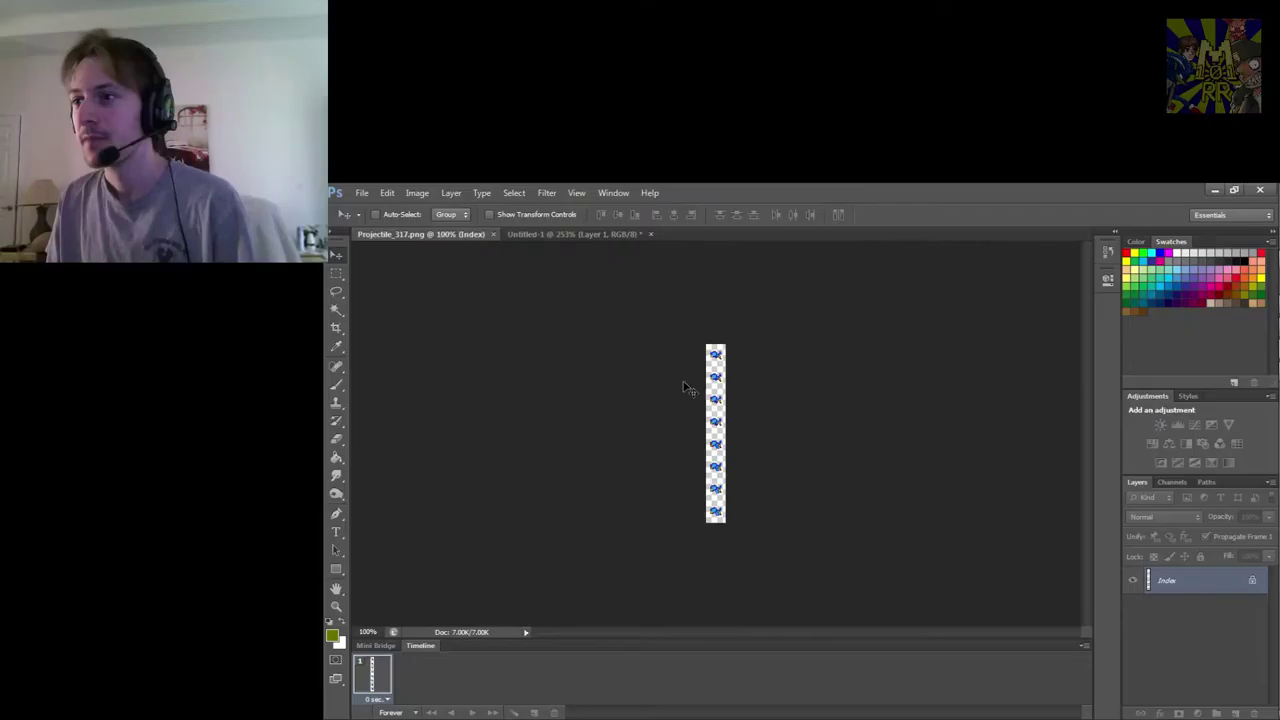
Select the entire Projectile_317 canvas and paste the sprite strip in as a new layer
click(337, 274)
click(645, 317)
drag(645, 317, 757, 571)
click(770, 458)
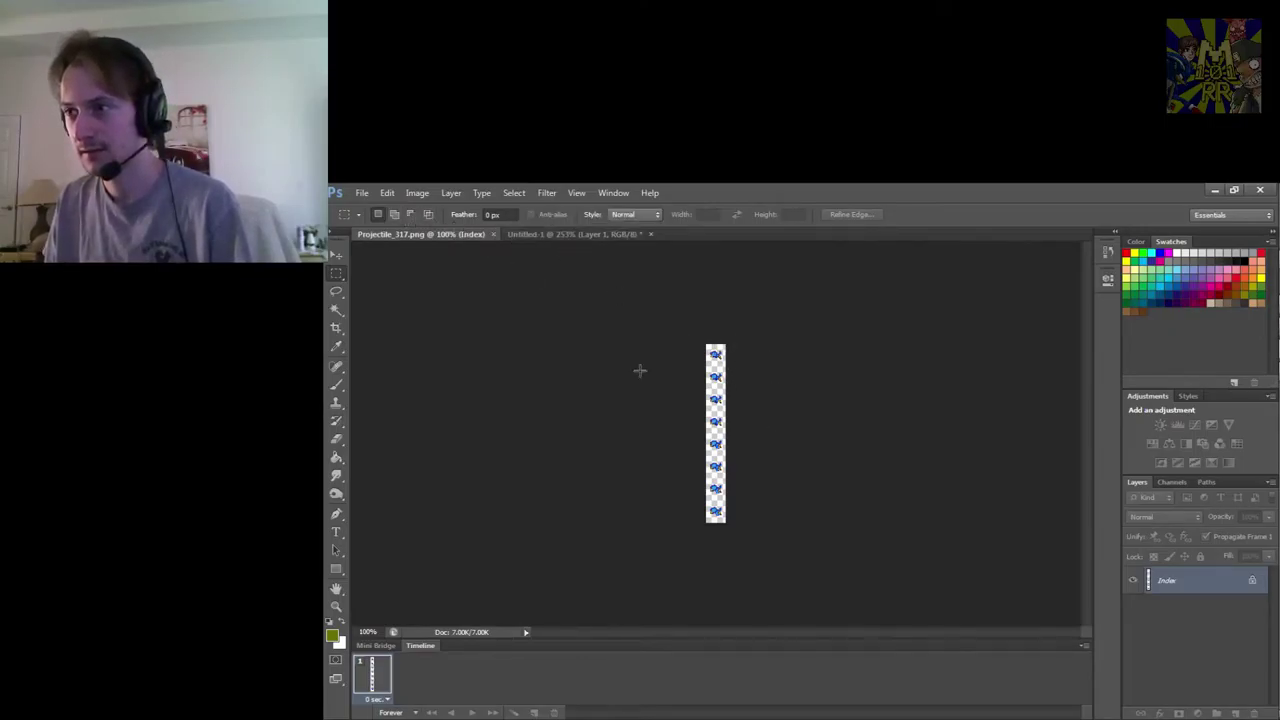
drag(690, 338, 772, 598)
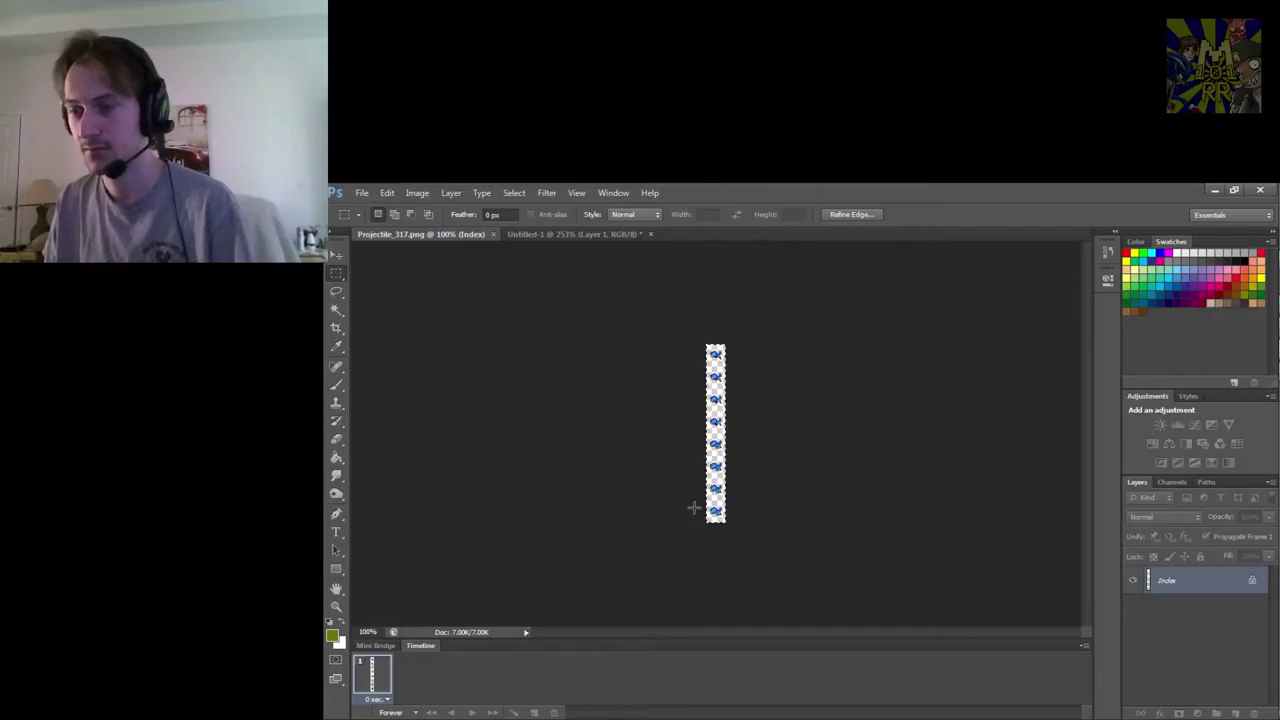
click(655, 487)
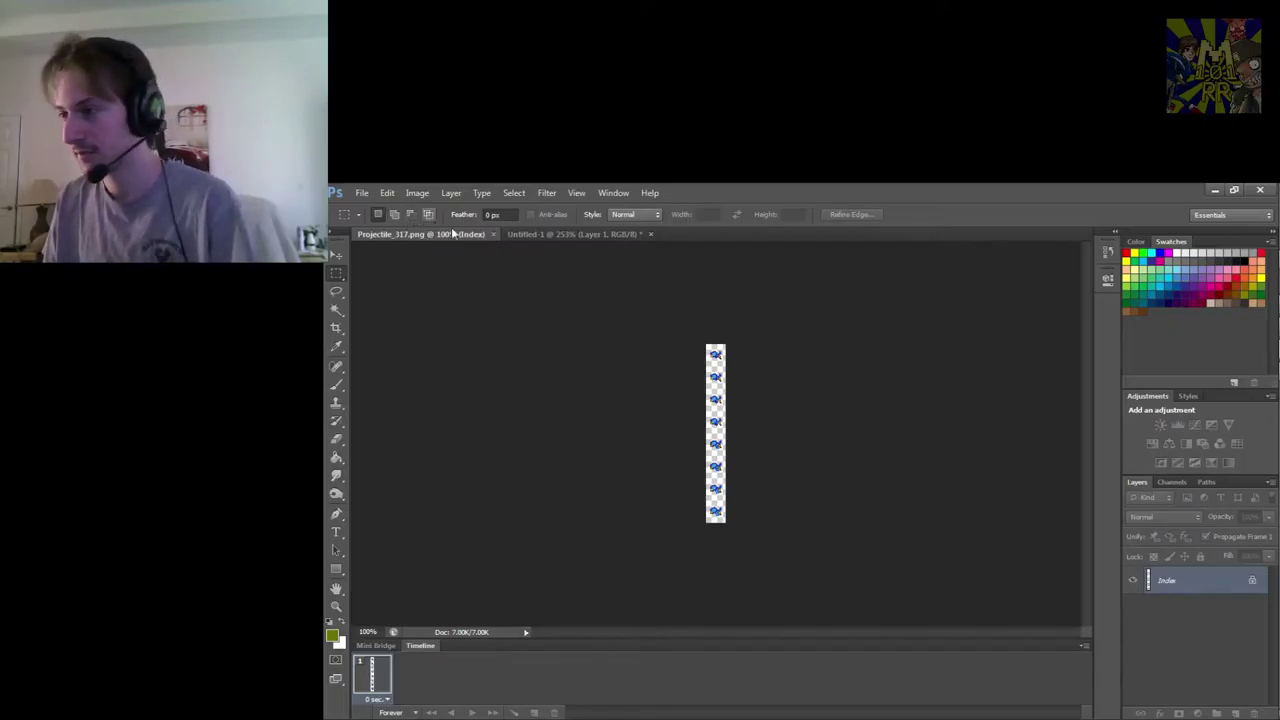
key(ctrl+a)
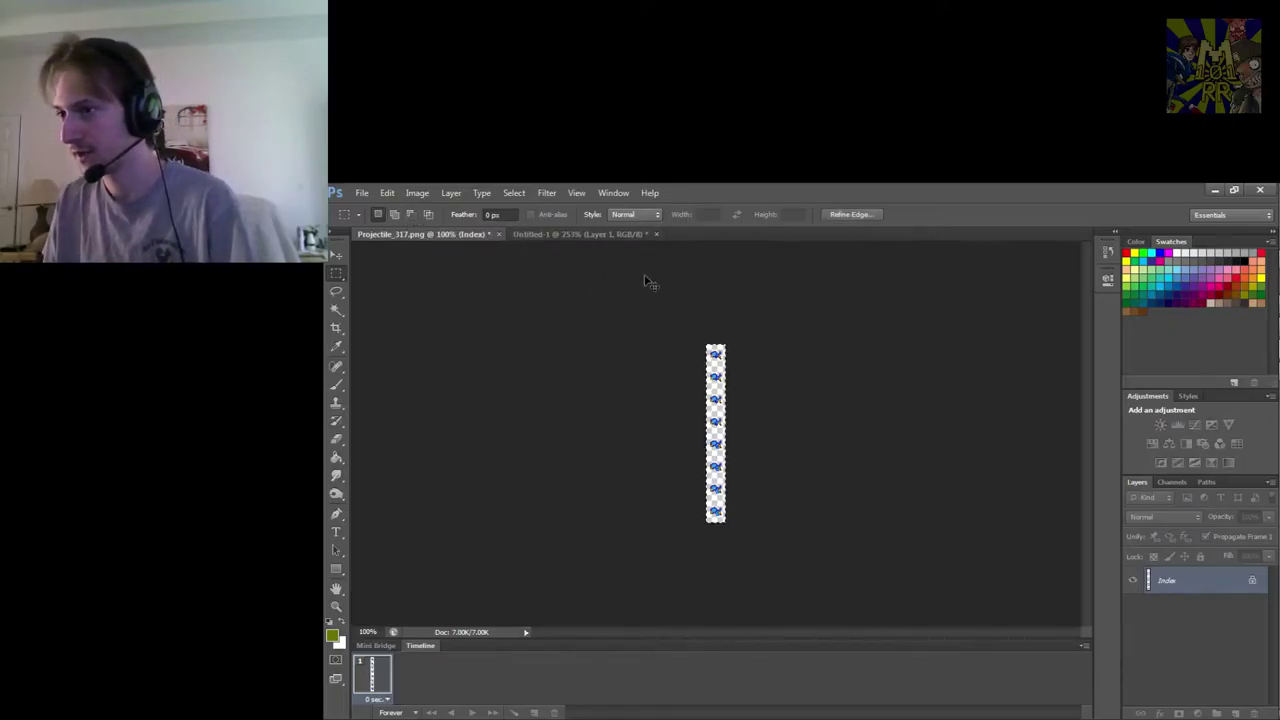
key(ctrl+v)
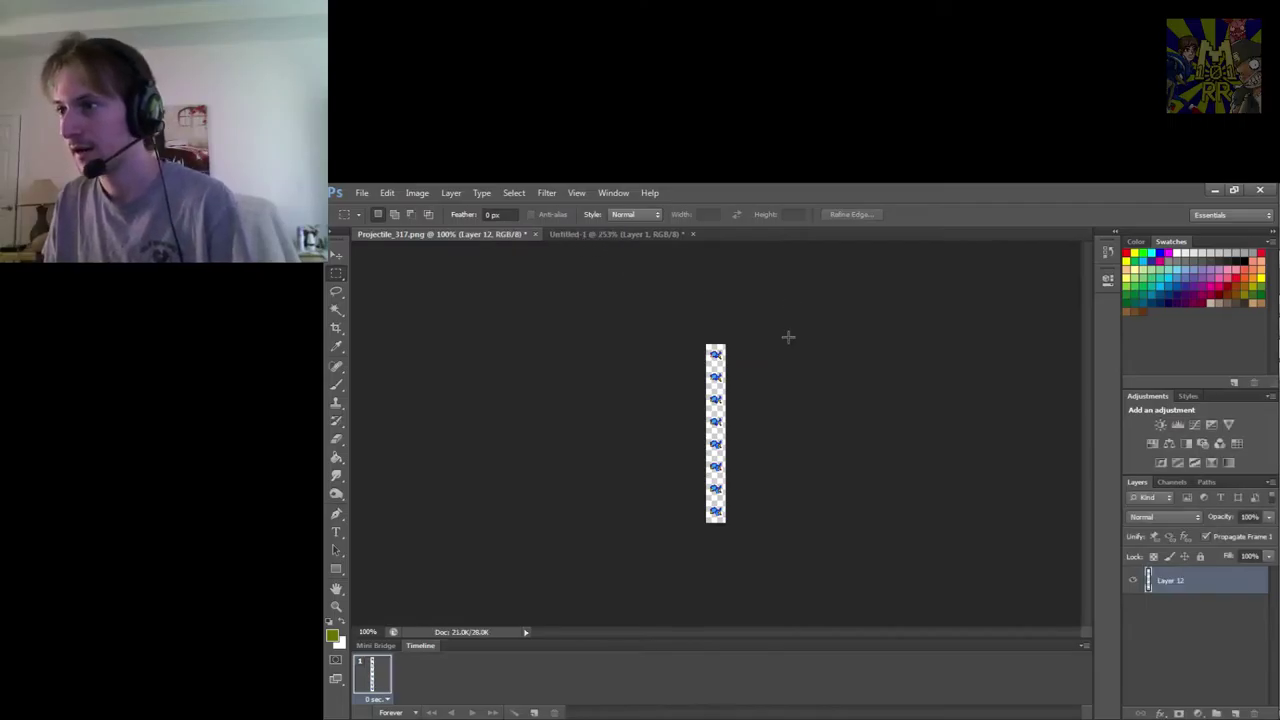
click(362, 193)
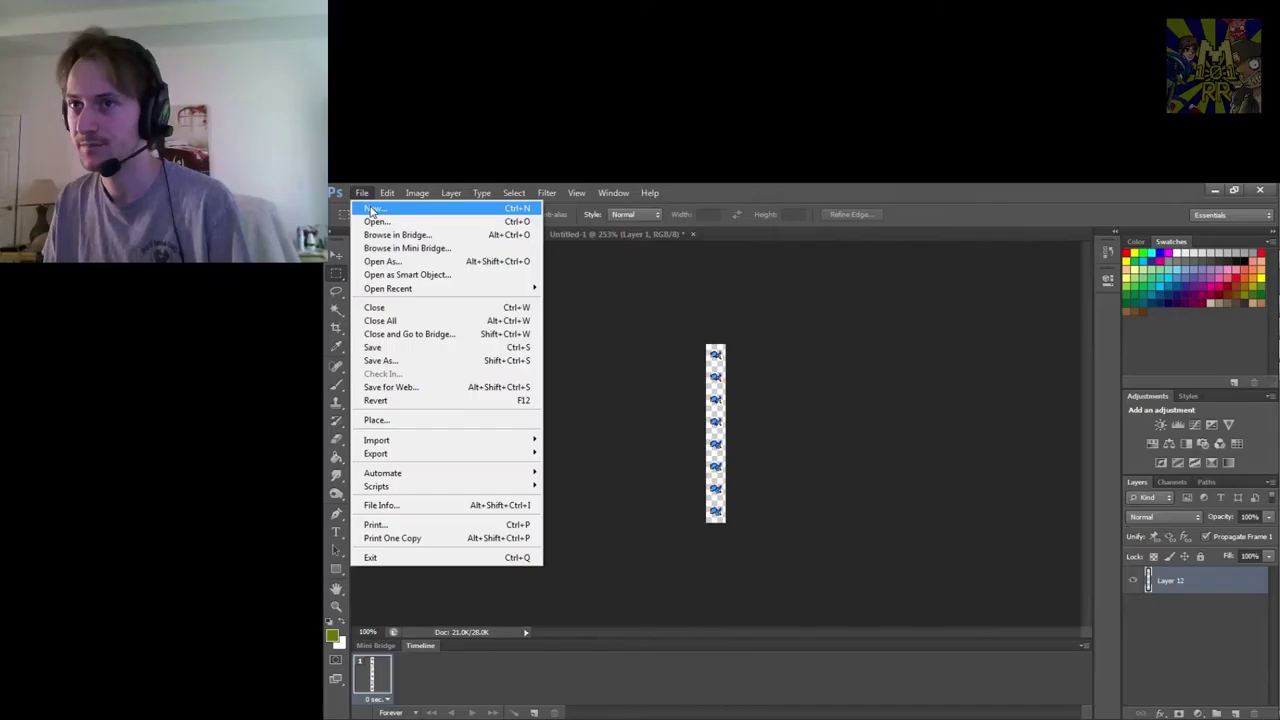
click(371, 209)
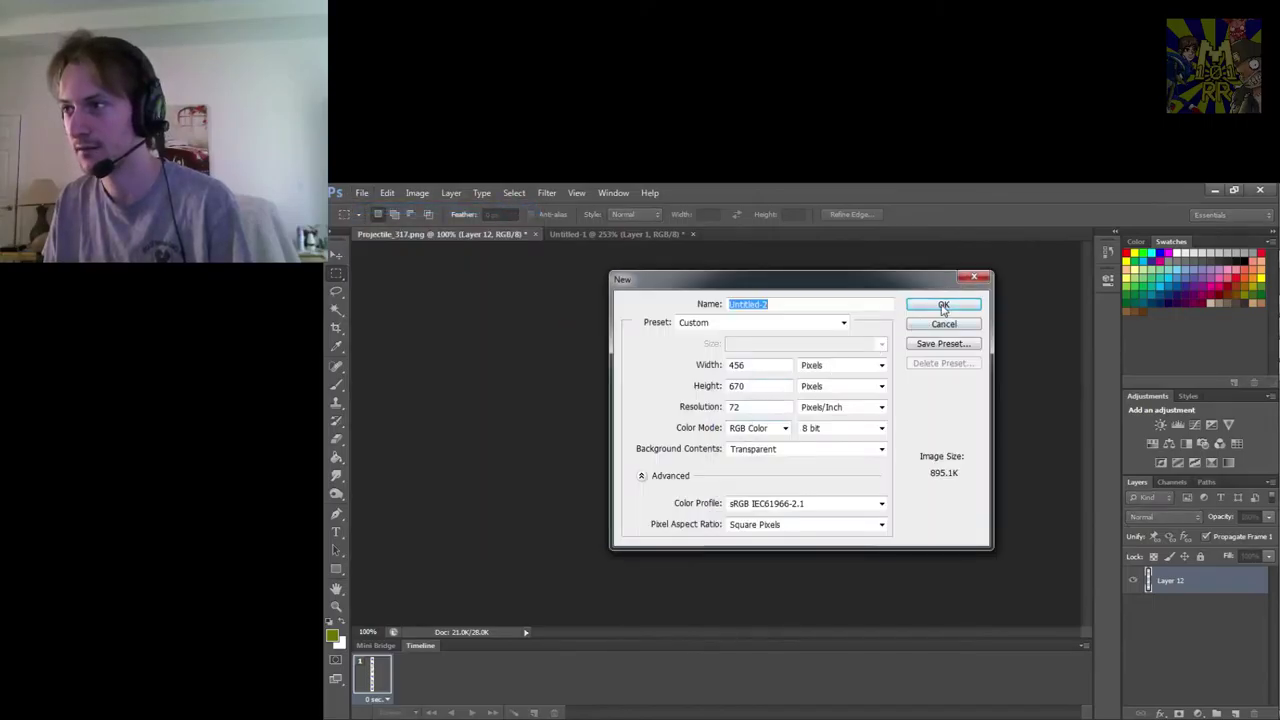
click(942, 306)
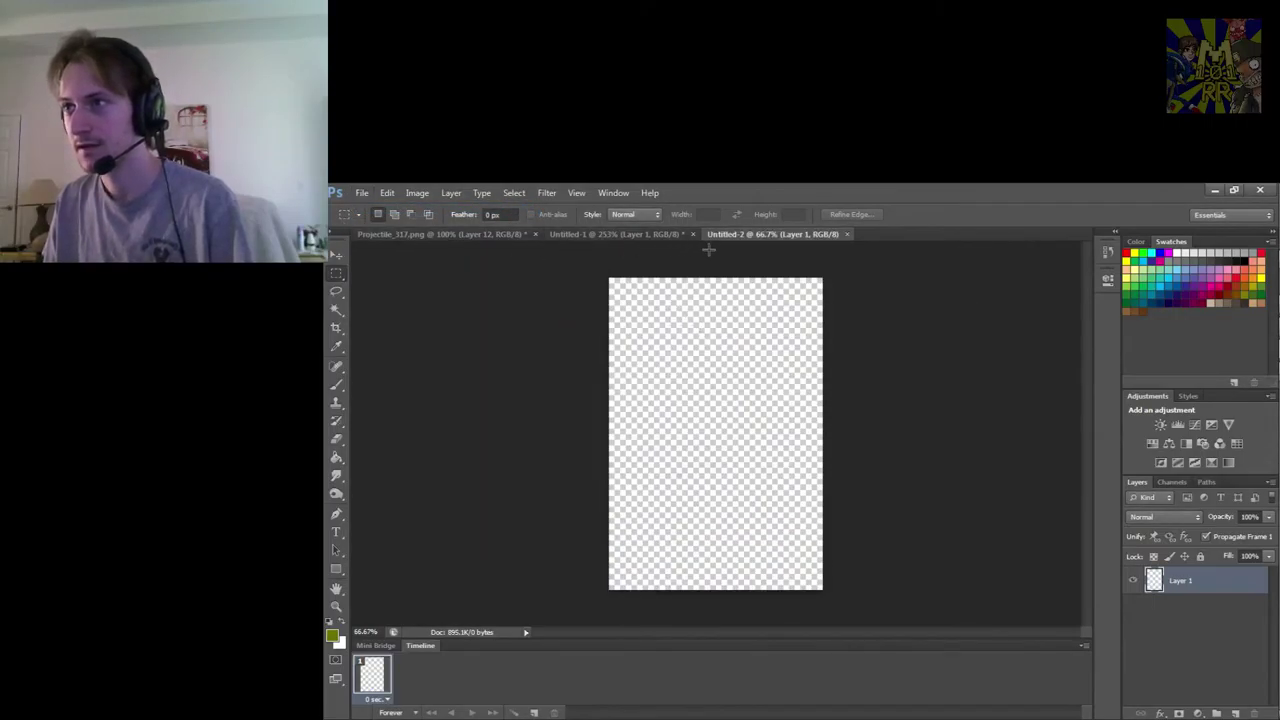
click(385, 194)
mouse_move(417, 193)
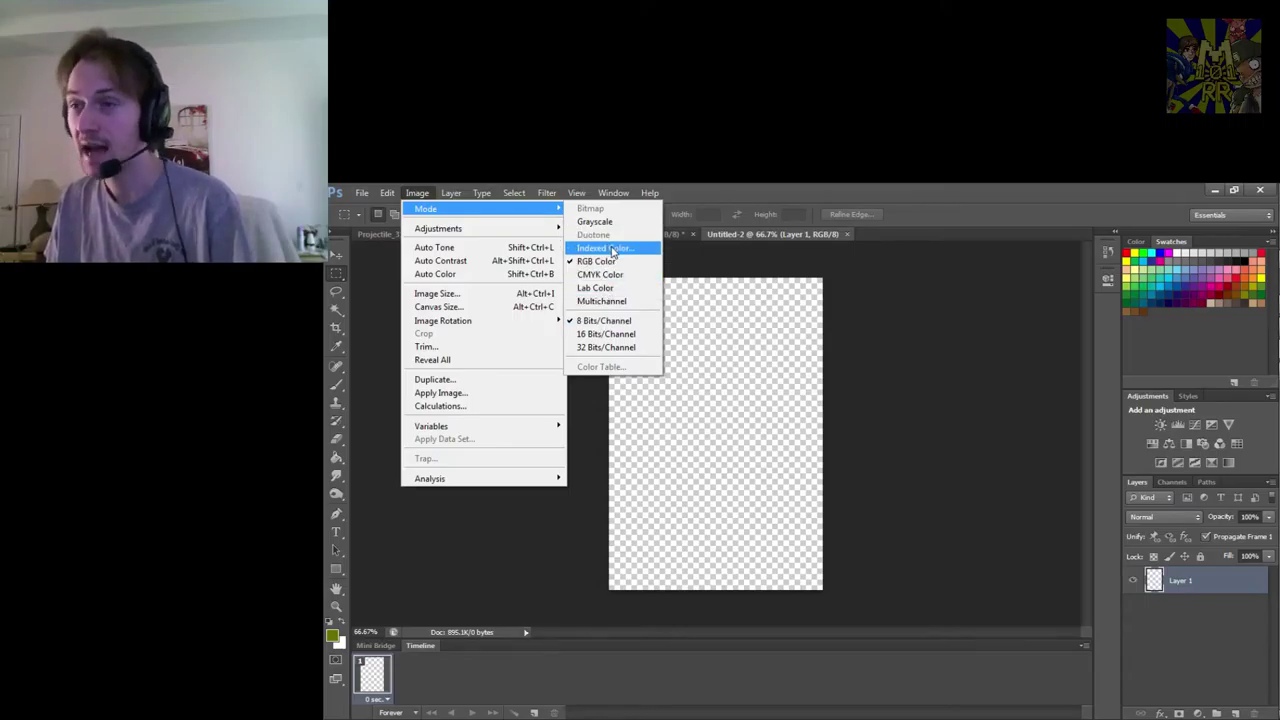
click(866, 320)
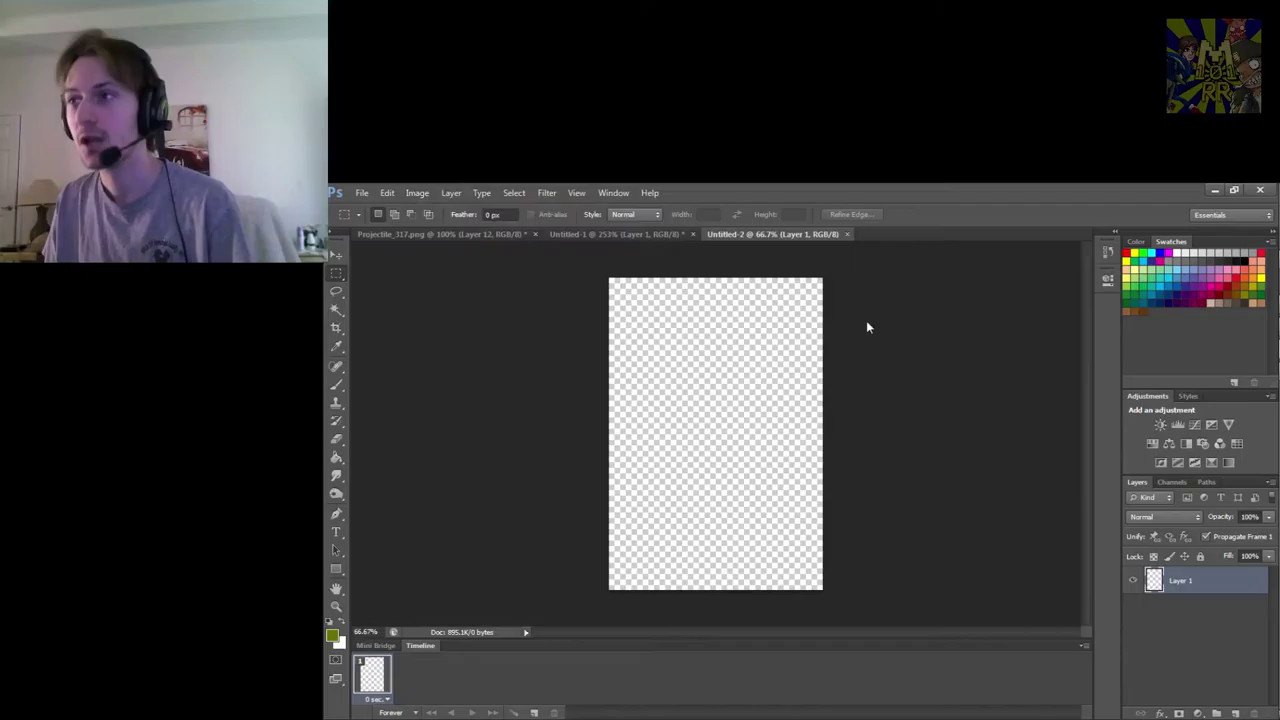
click(846, 234)
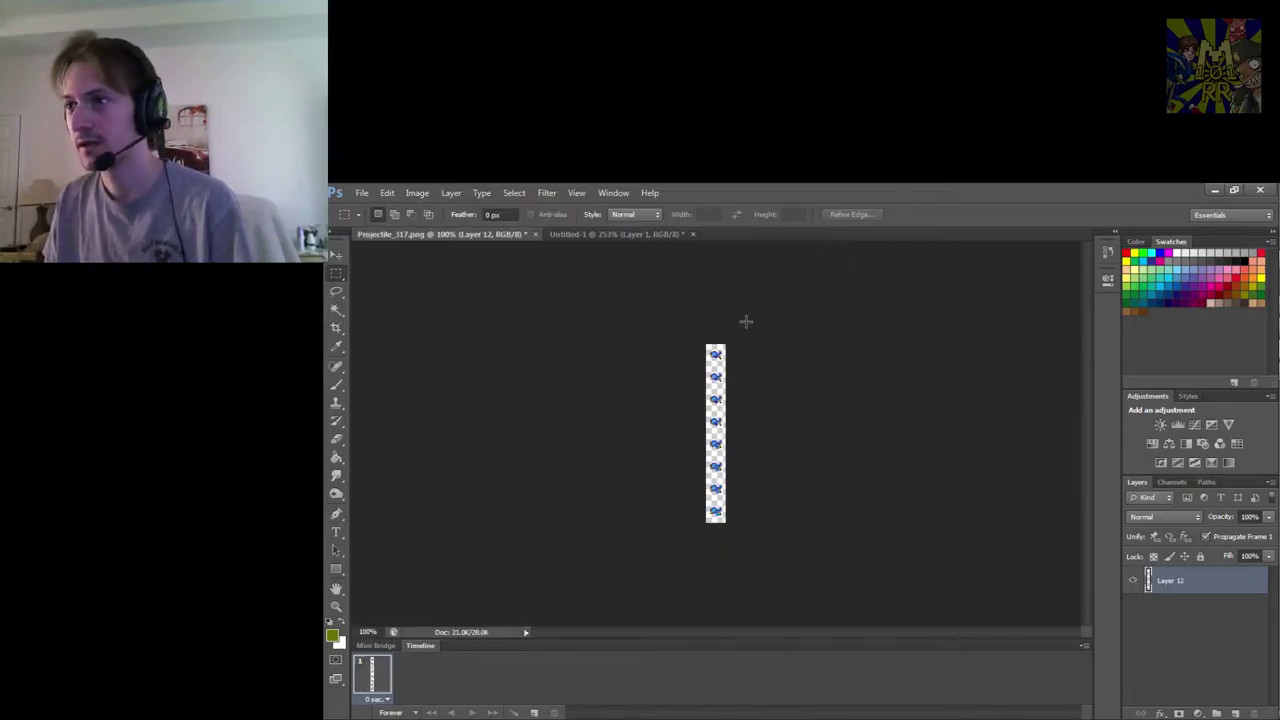
Begin a Save As over Projectile_317.png, then cancel it
click(369, 193)
click(409, 362)
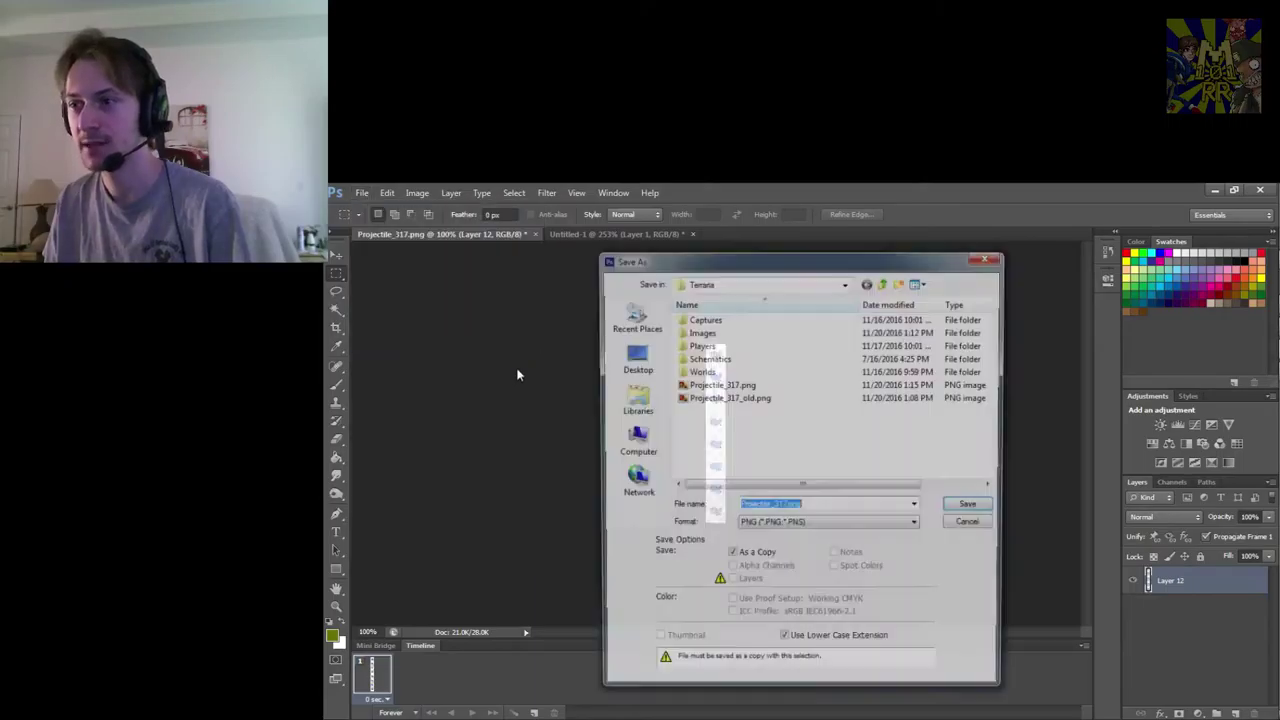
click(735, 384)
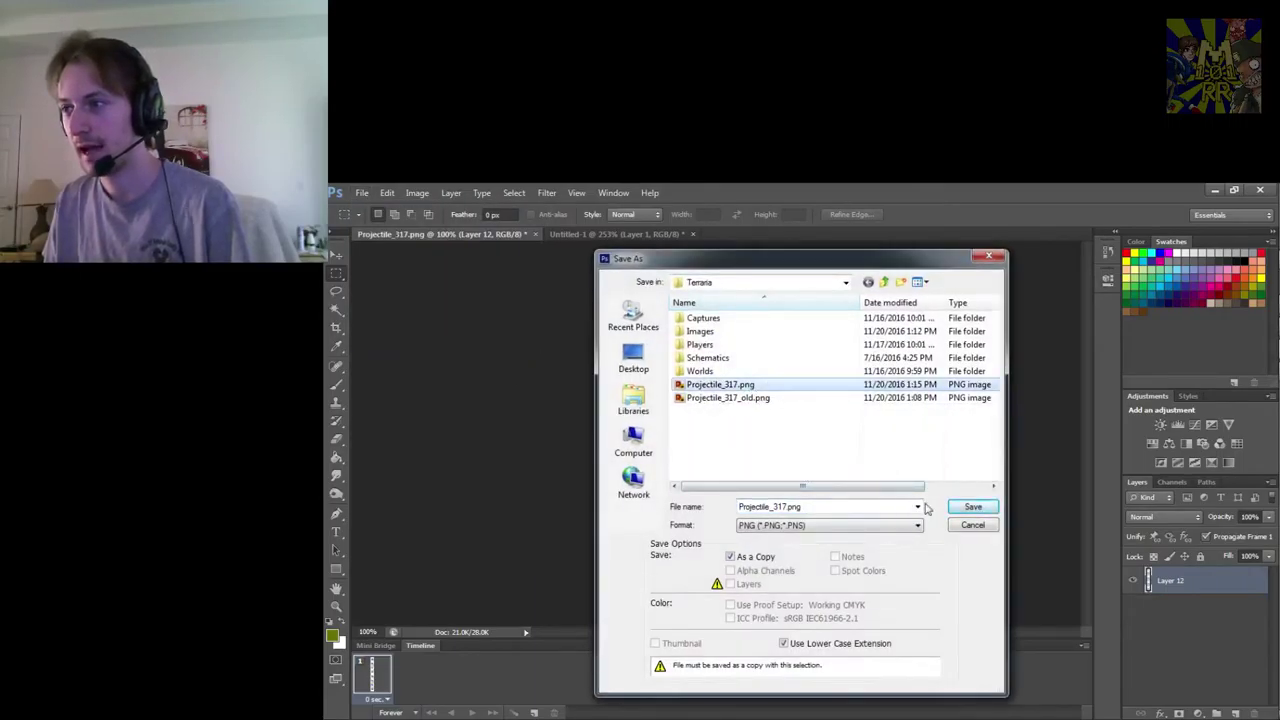
click(969, 527)
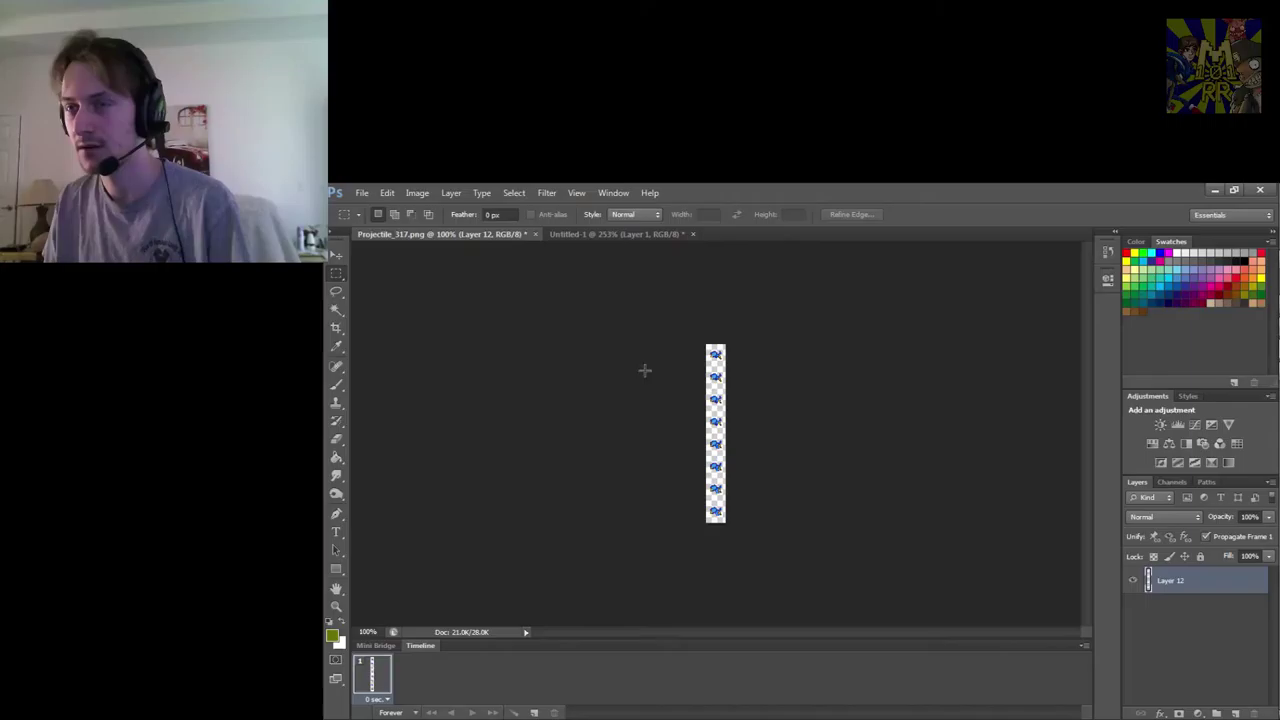
Convert the image to Indexed Color with an Exact palette and Transparency kept on
click(417, 192)
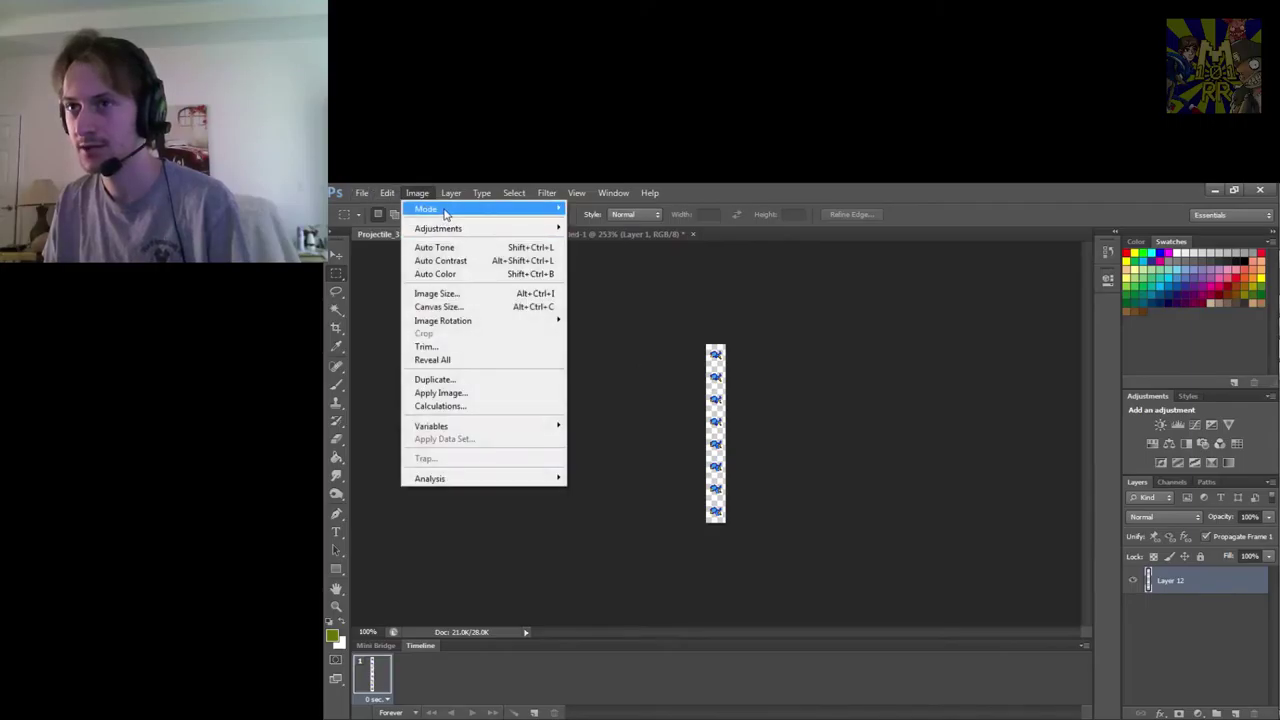
mouse_move(488, 212)
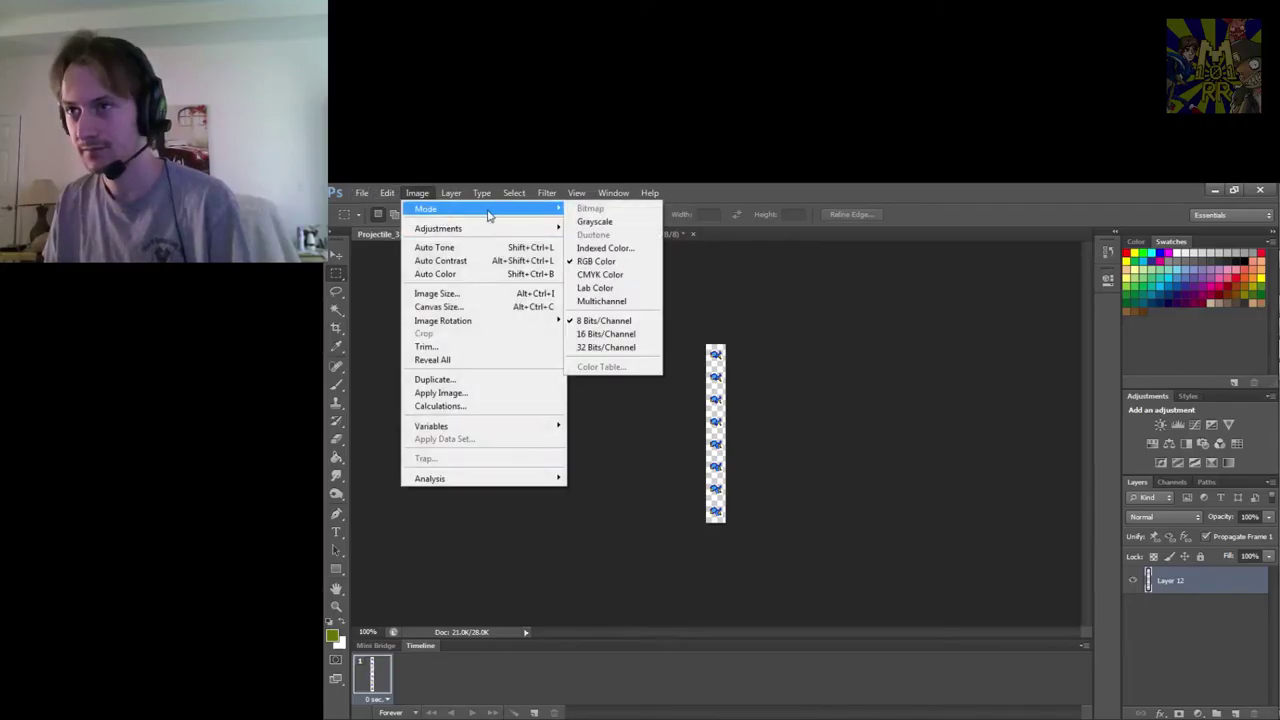
click(608, 250)
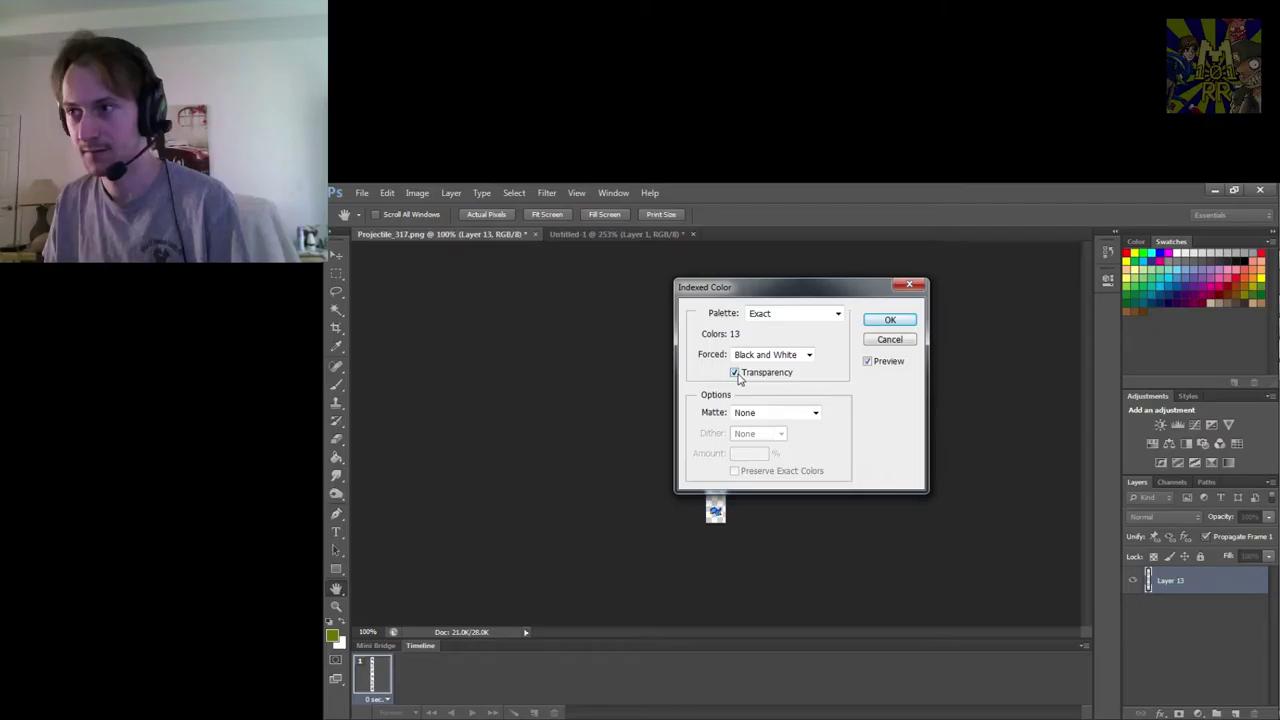
click(735, 373)
click(736, 373)
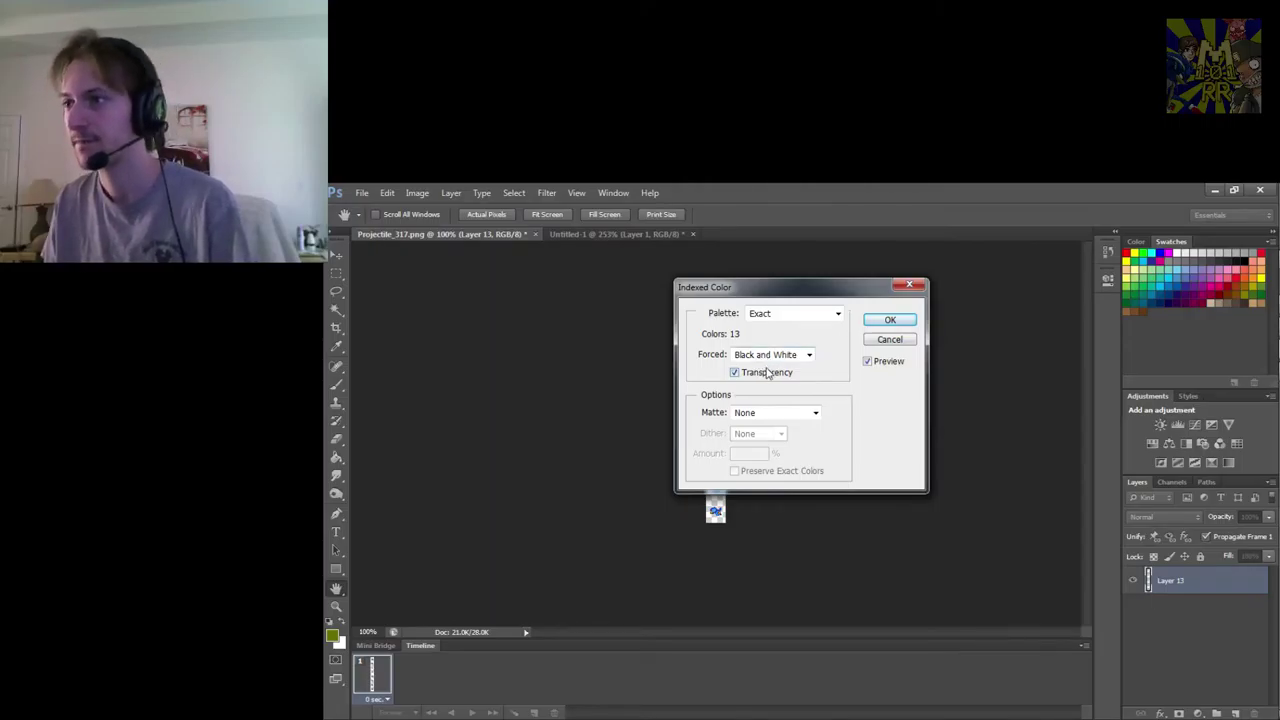
click(891, 320)
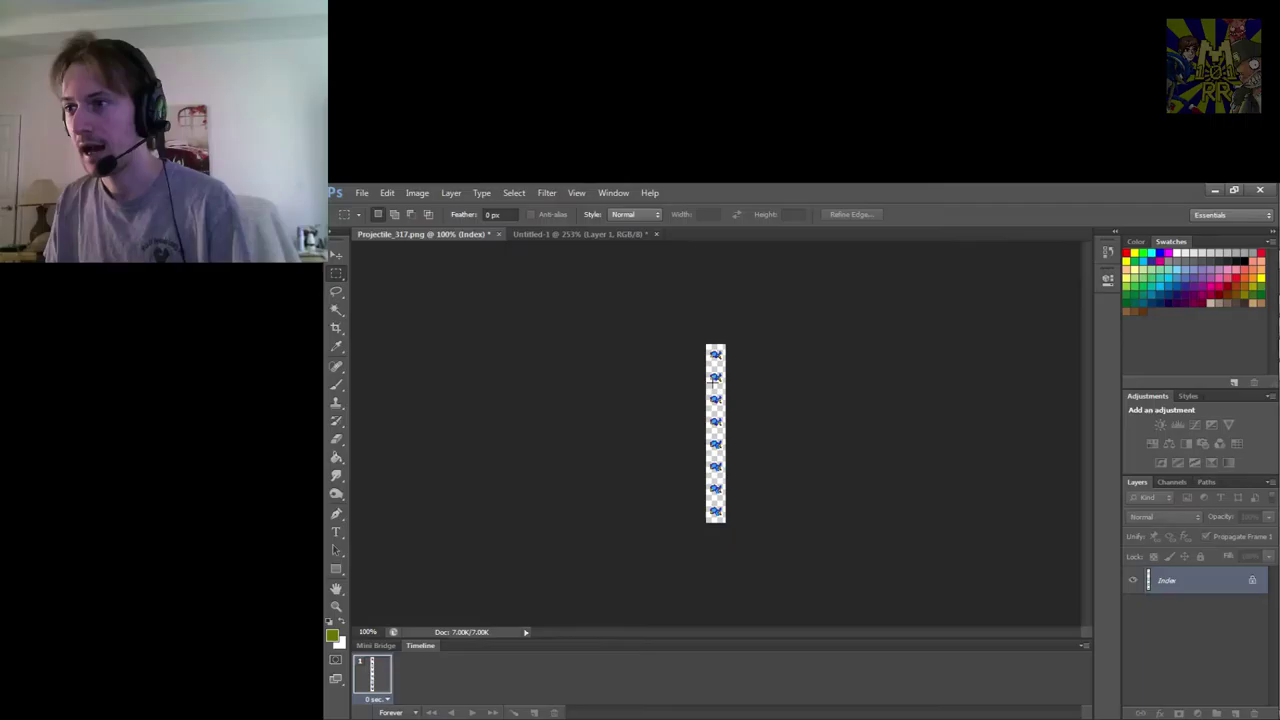
Save the indexed Projectile_317.png and launch Terraria from the Steam tray menu
click(362, 192)
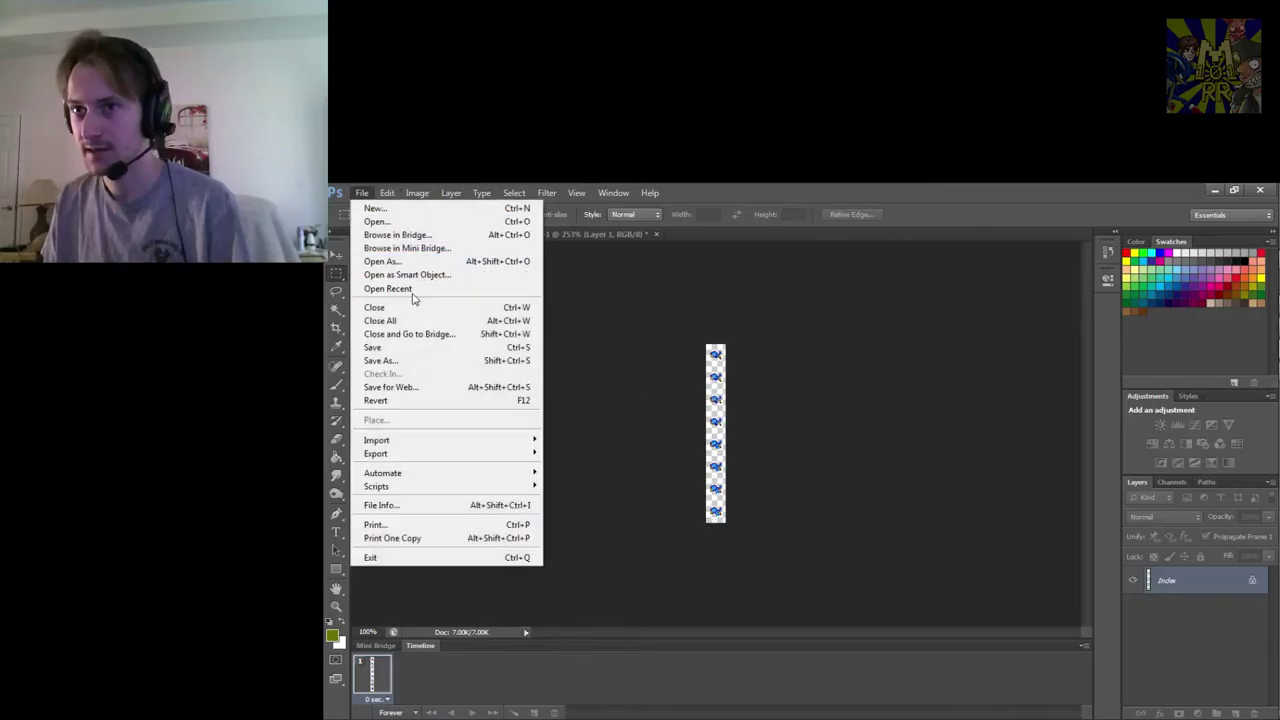
click(392, 343)
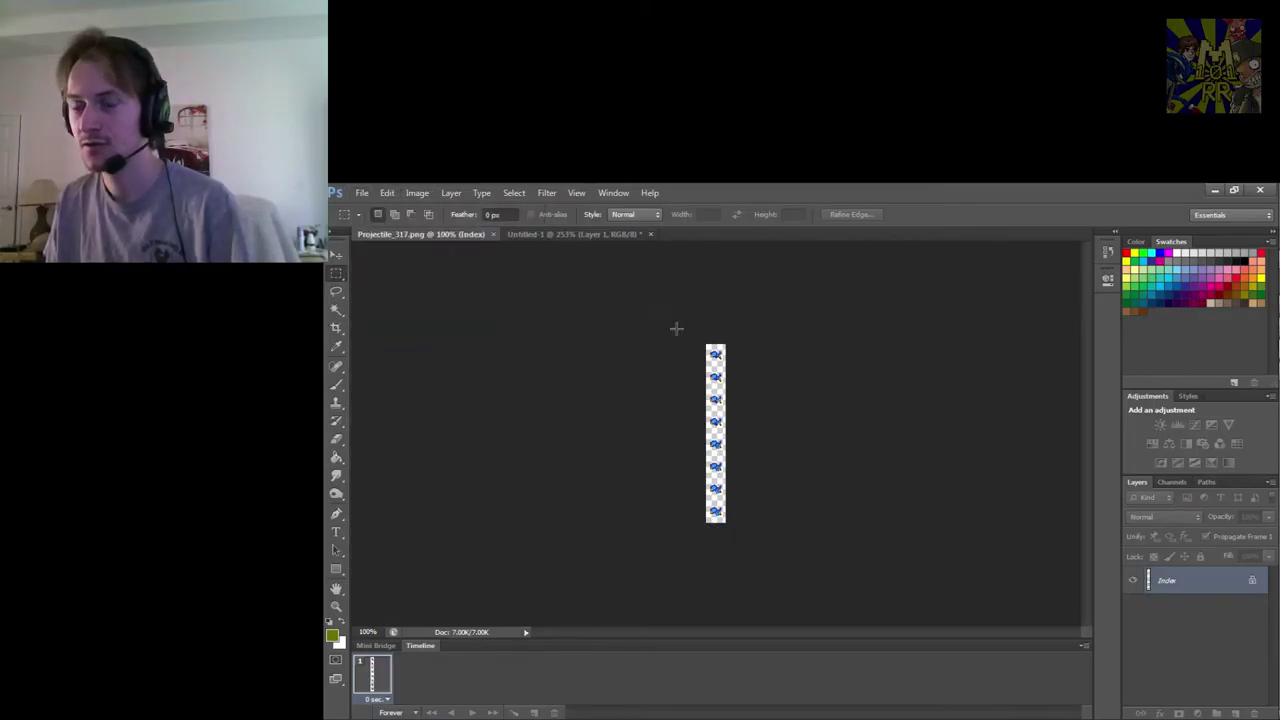
mouse_move(1268, 556)
click(1245, 643)
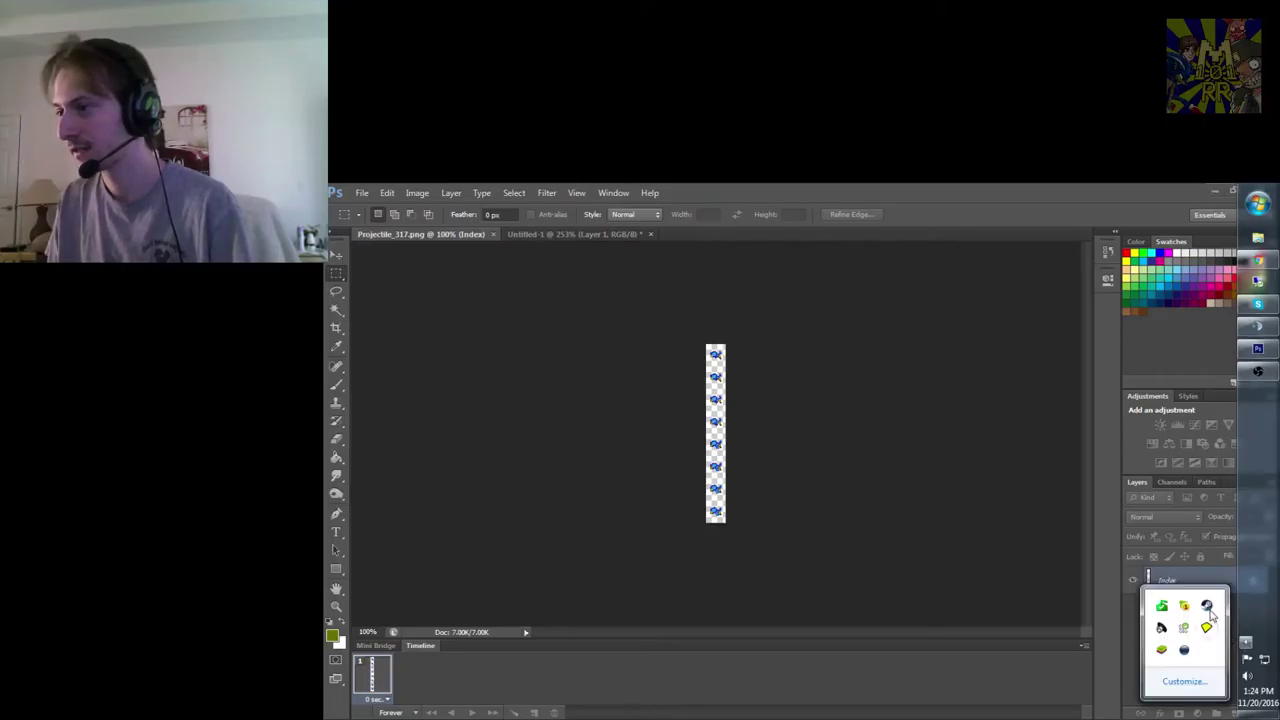
right_click(1206, 605)
click(1147, 412)
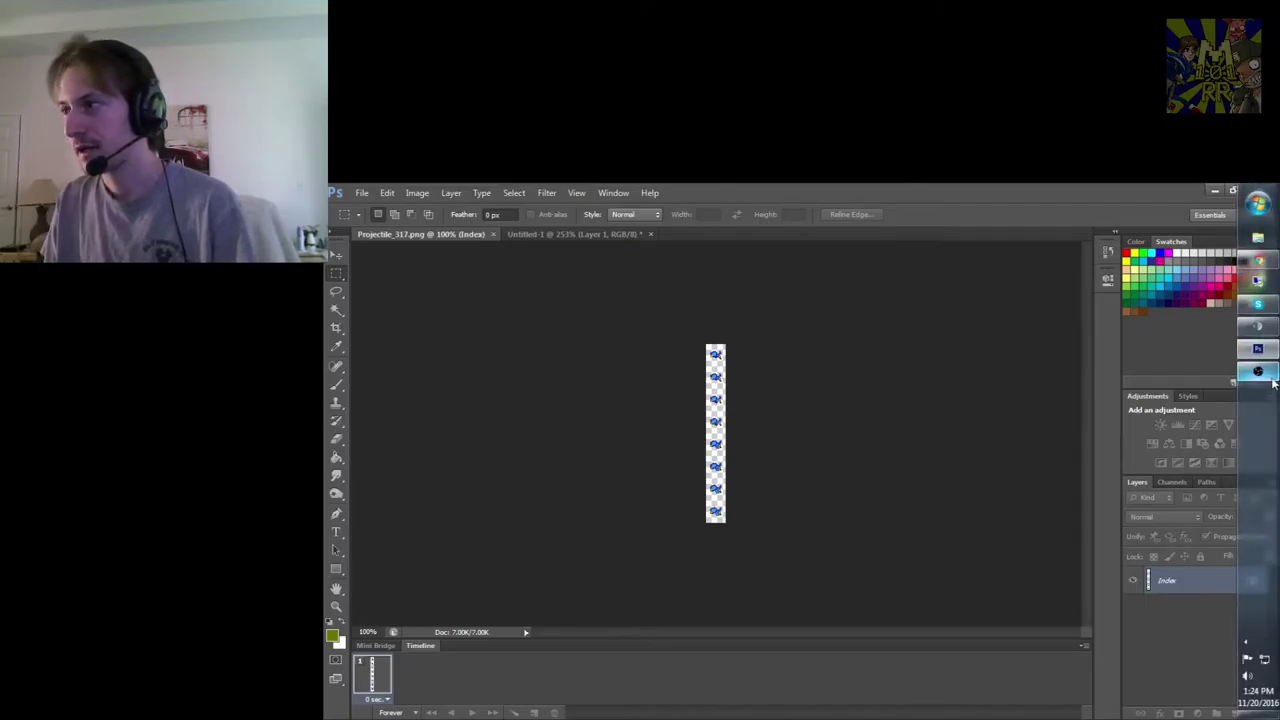
Check the image's colour mode in the Image menu, then switch to Terraria
mouse_move(1268, 350)
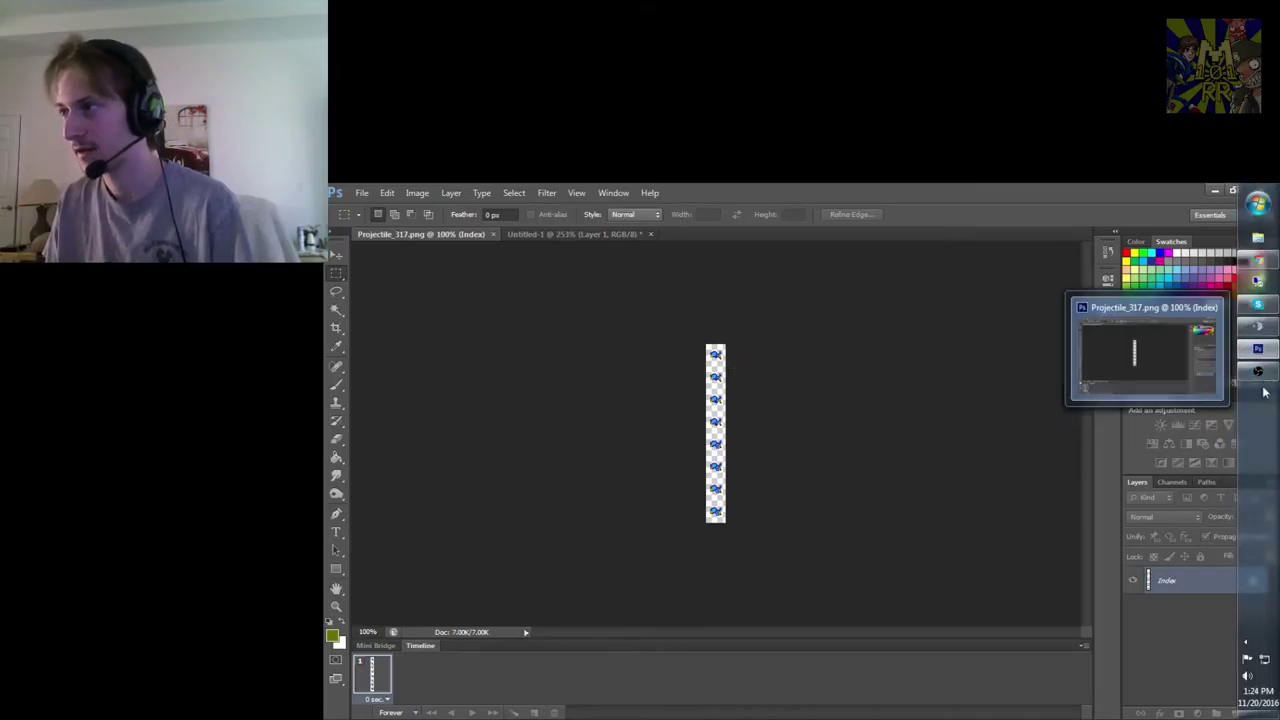
click(417, 192)
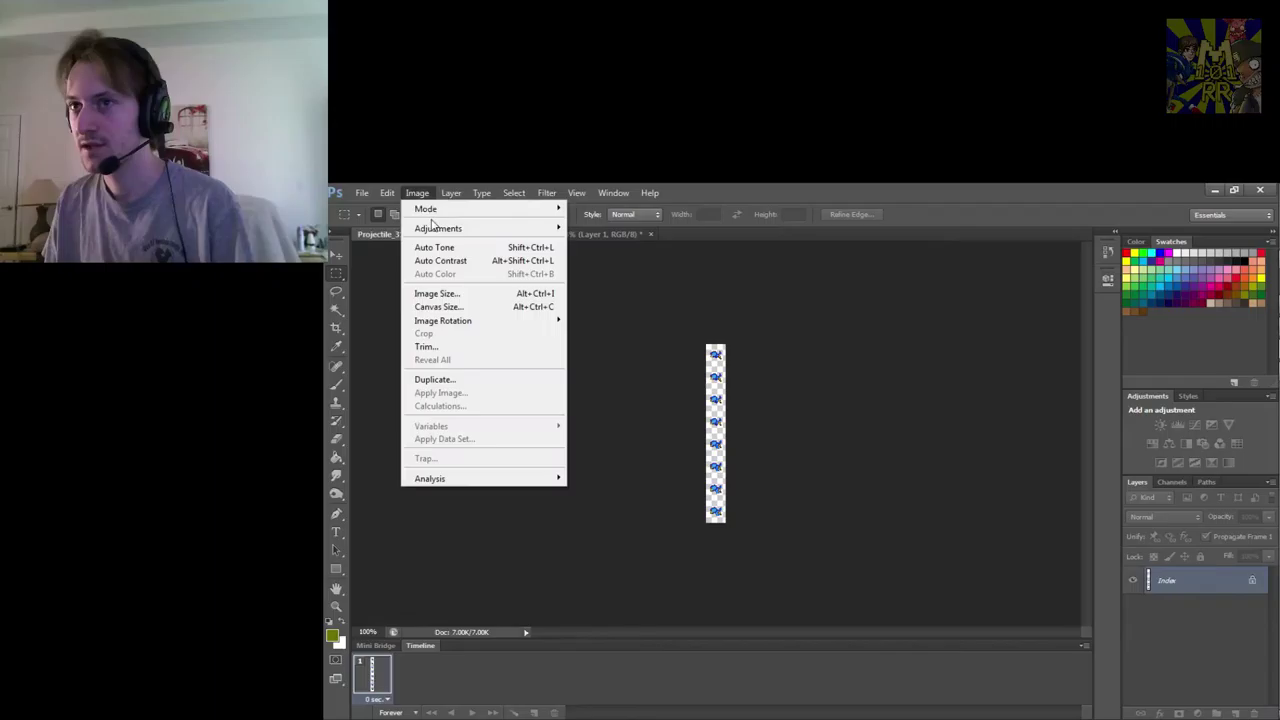
mouse_move(430, 208)
click(902, 326)
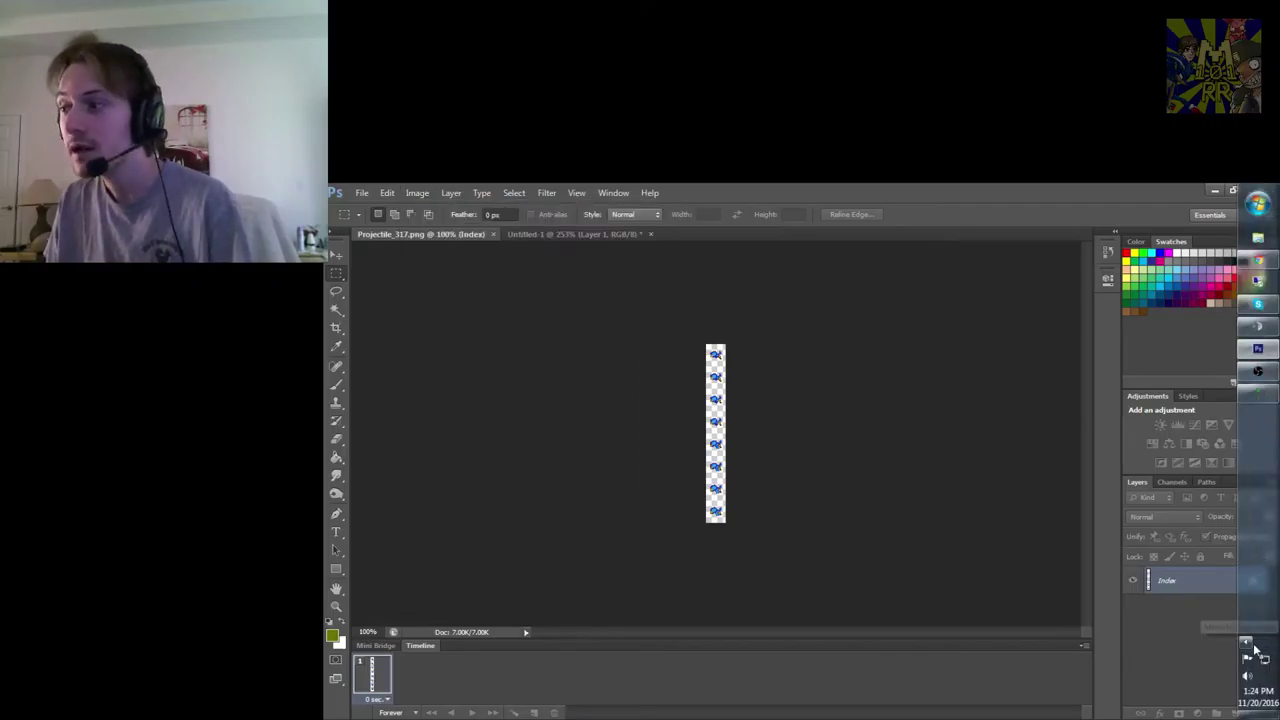
click(1258, 395)
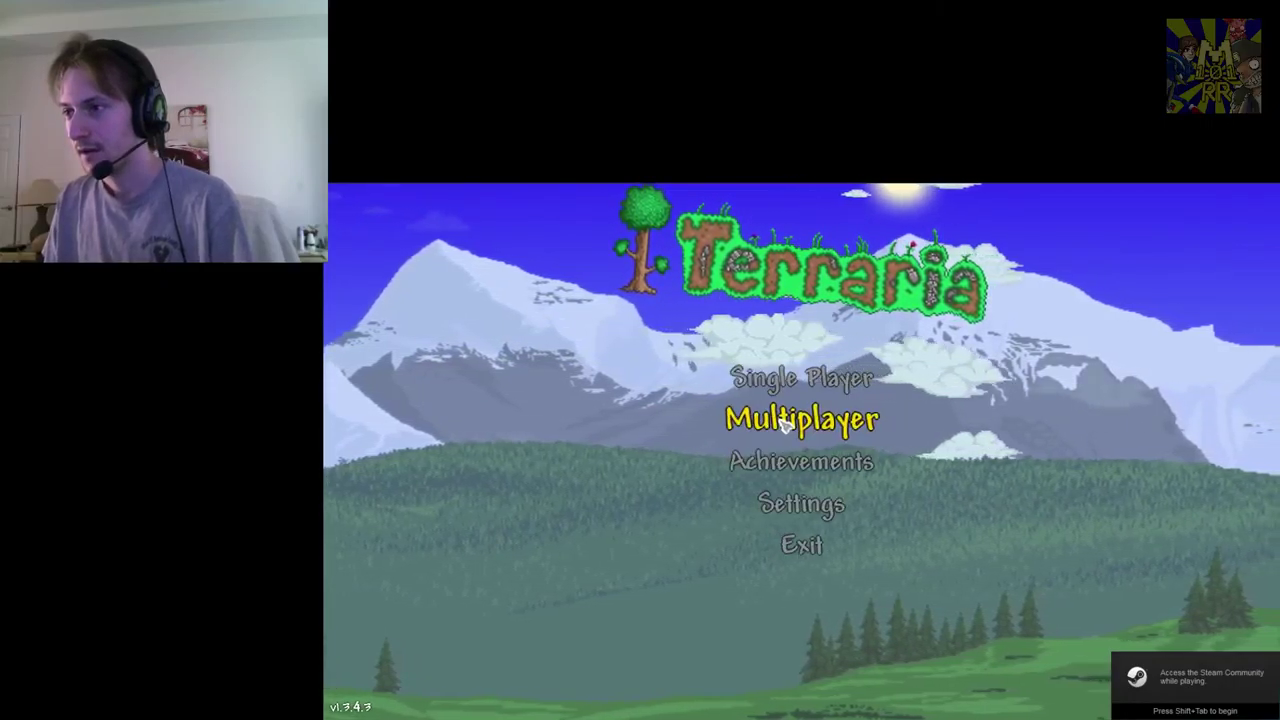
Join the multiplayer server via IP with the chosen character
click(786, 422)
click(790, 380)
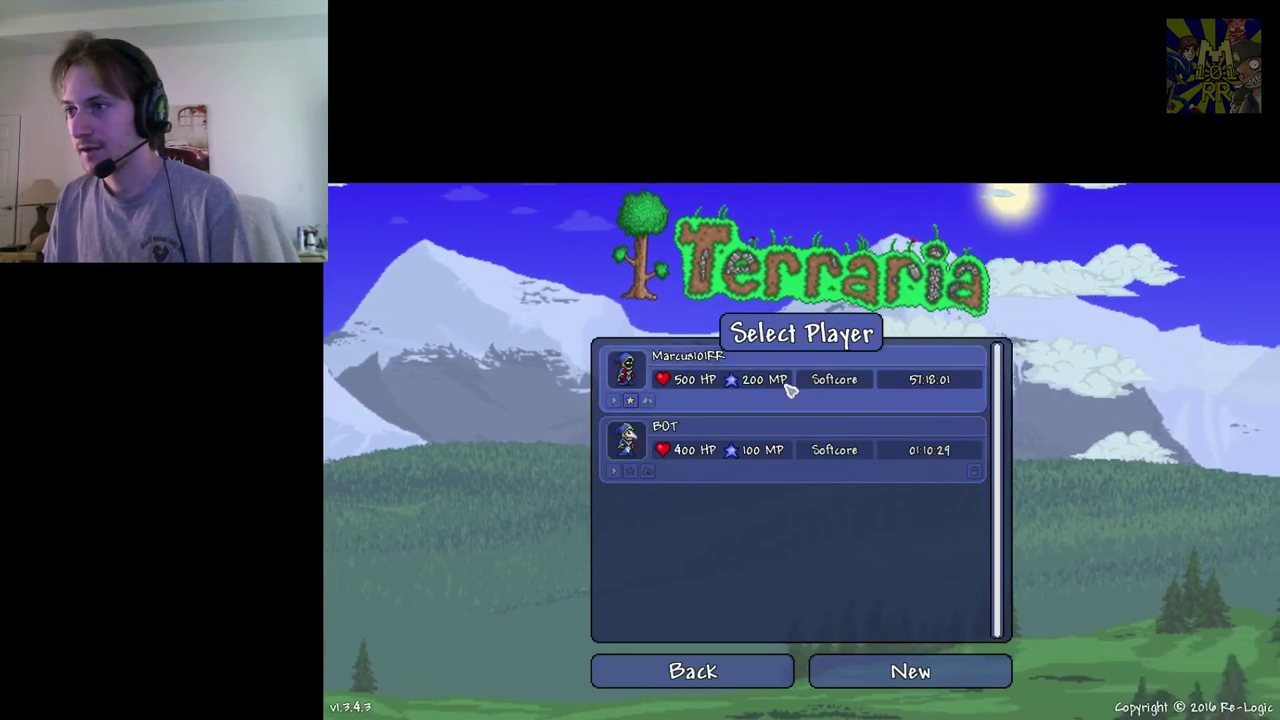
click(786, 380)
key(Return)
key(Return)
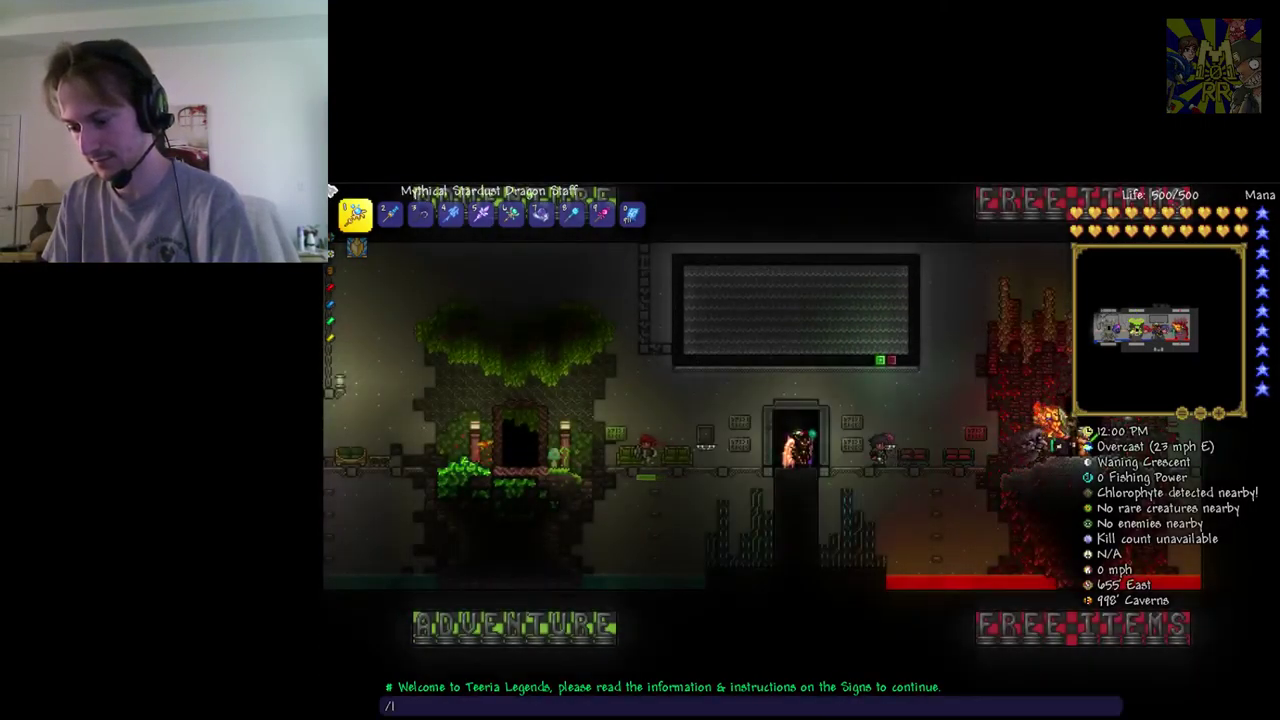
Summon the Stardust Dragon, teleport onto the bridge, and fire the Ruthless Raven Staff
click(728, 370)
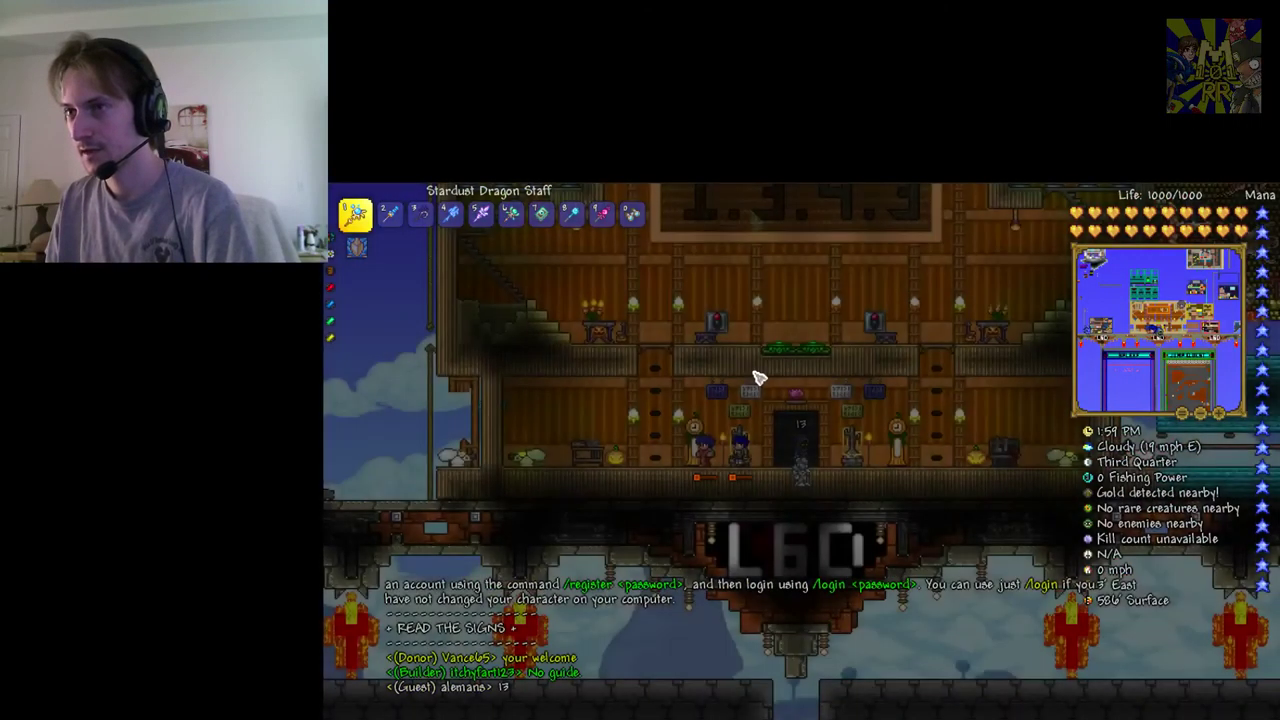
key(3)
key(a)
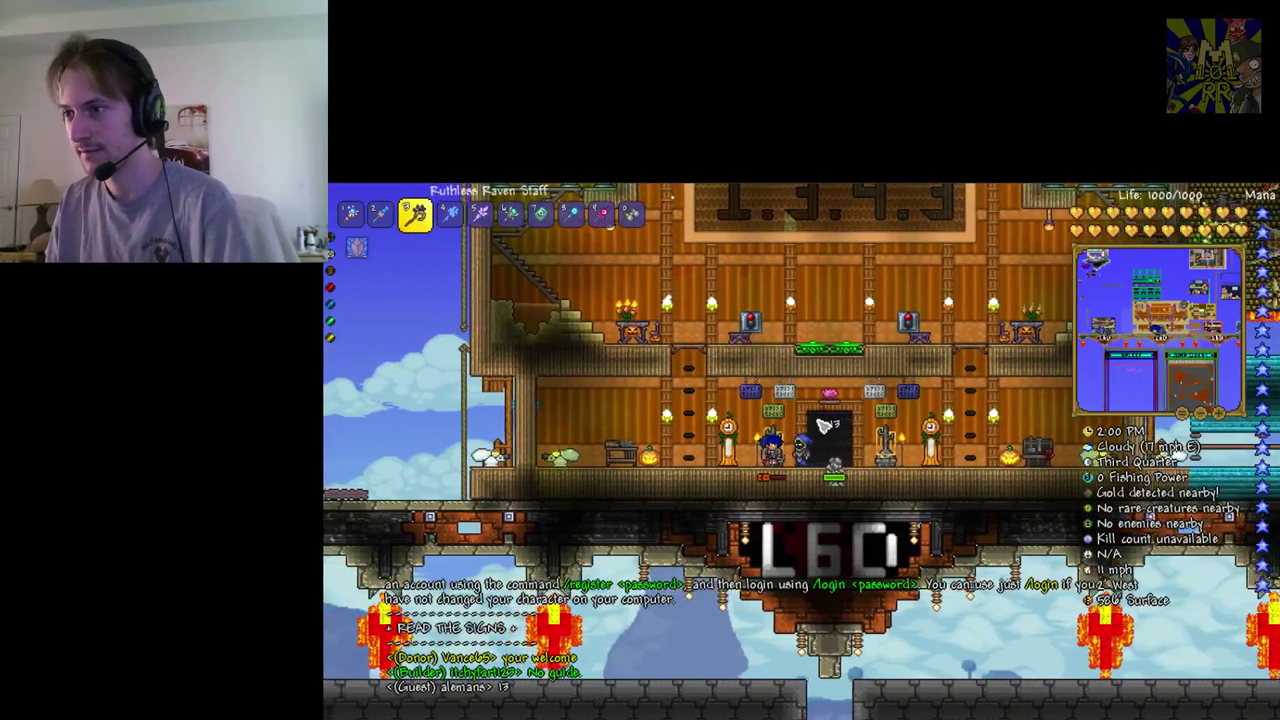
key(a)
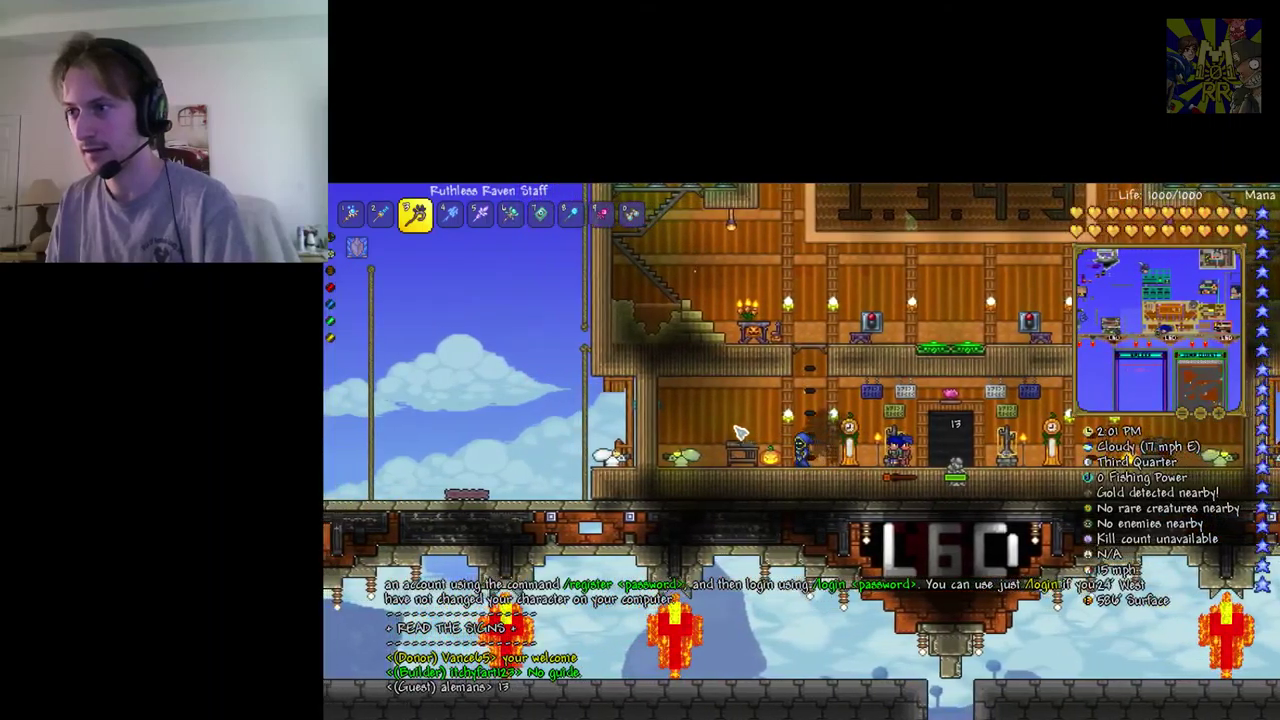
key(1)
key(8)
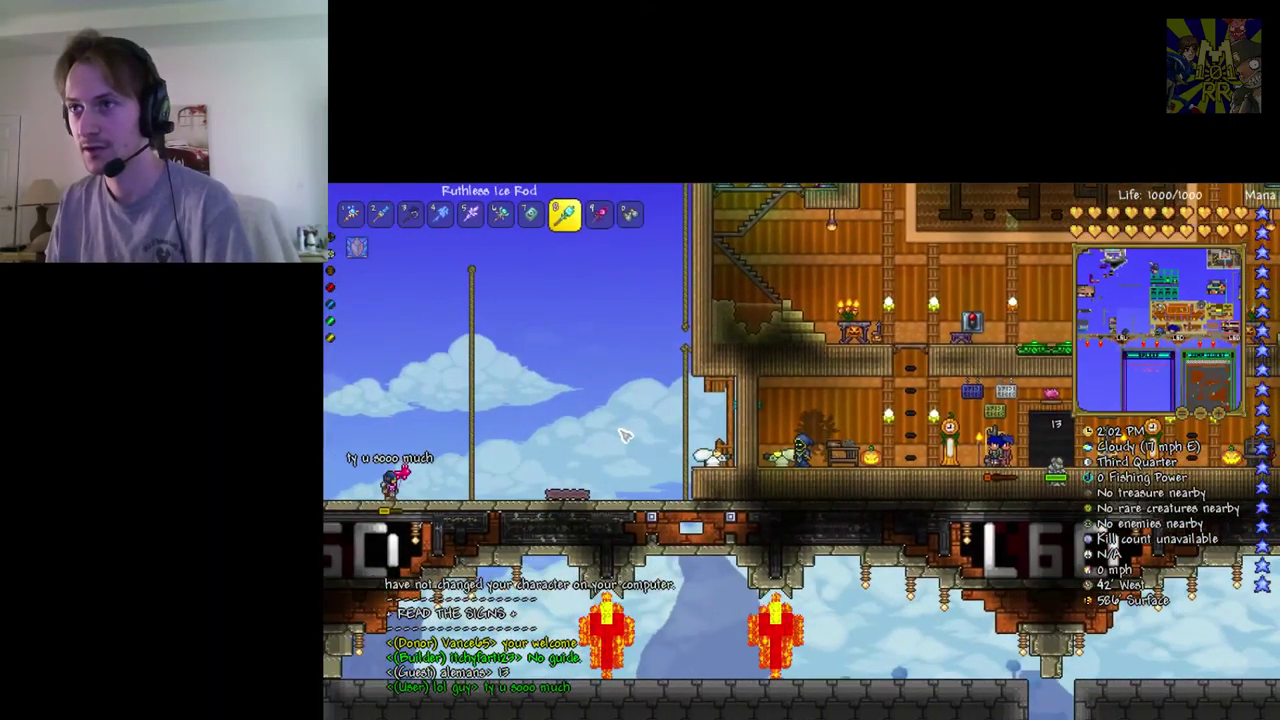
key(9)
click(615, 430)
key(3)
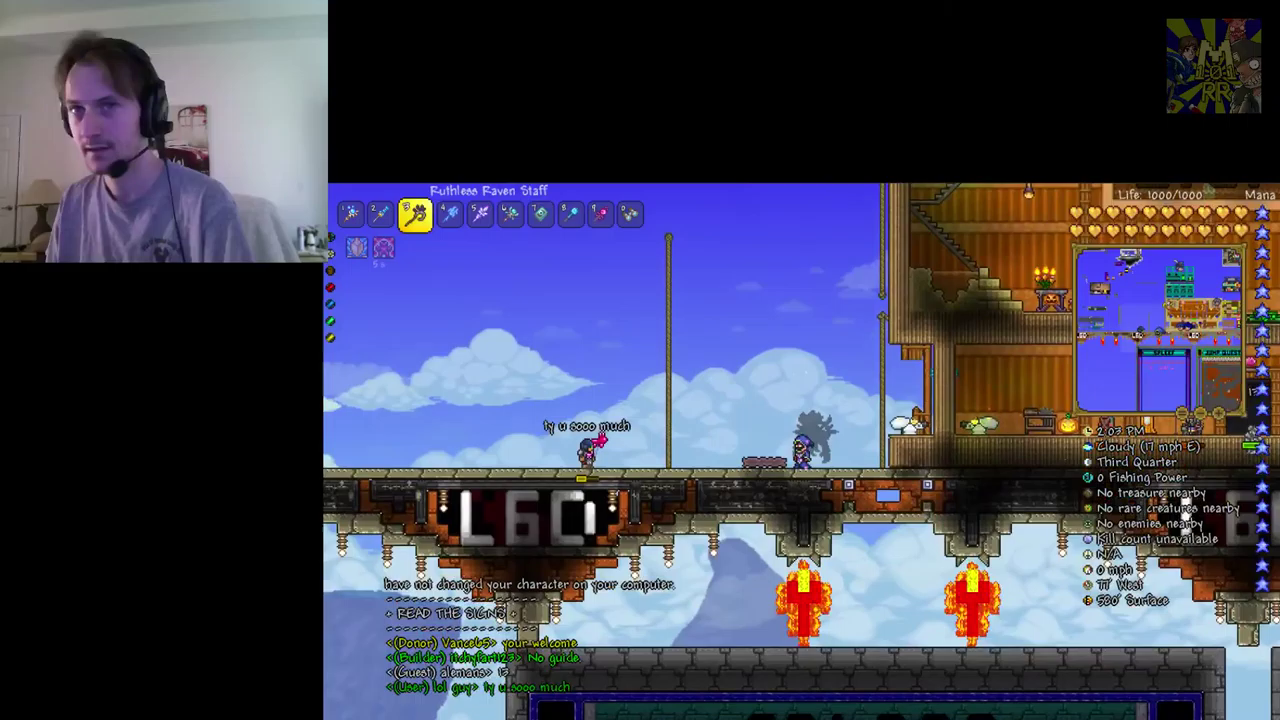
click(643, 428)
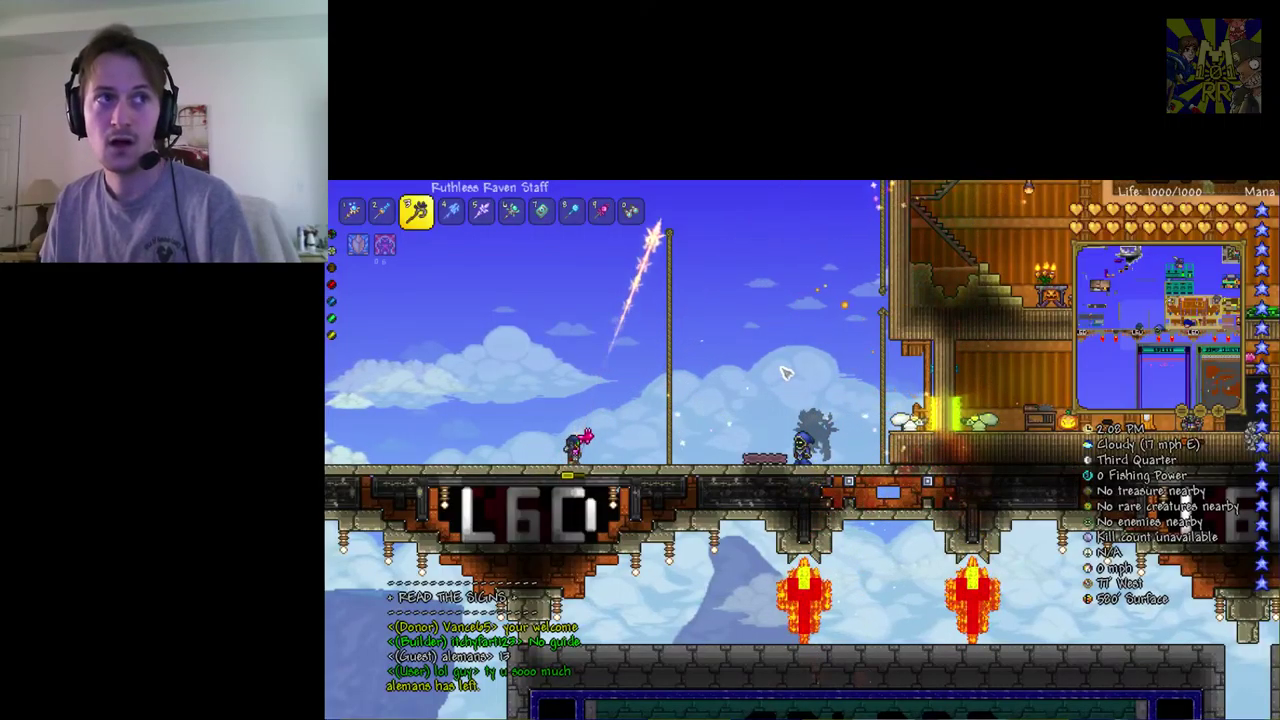
Walk right along the bridge, fly around on the mount, and land by the house
key(d)
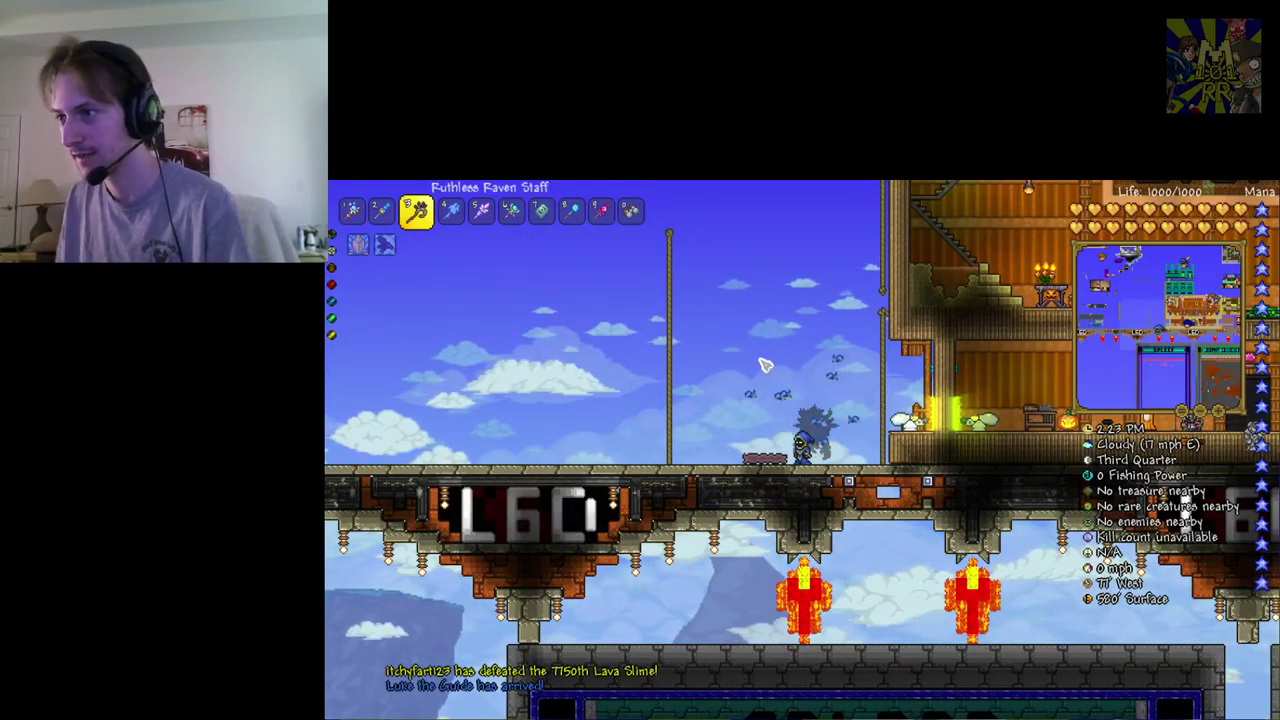
key(r)
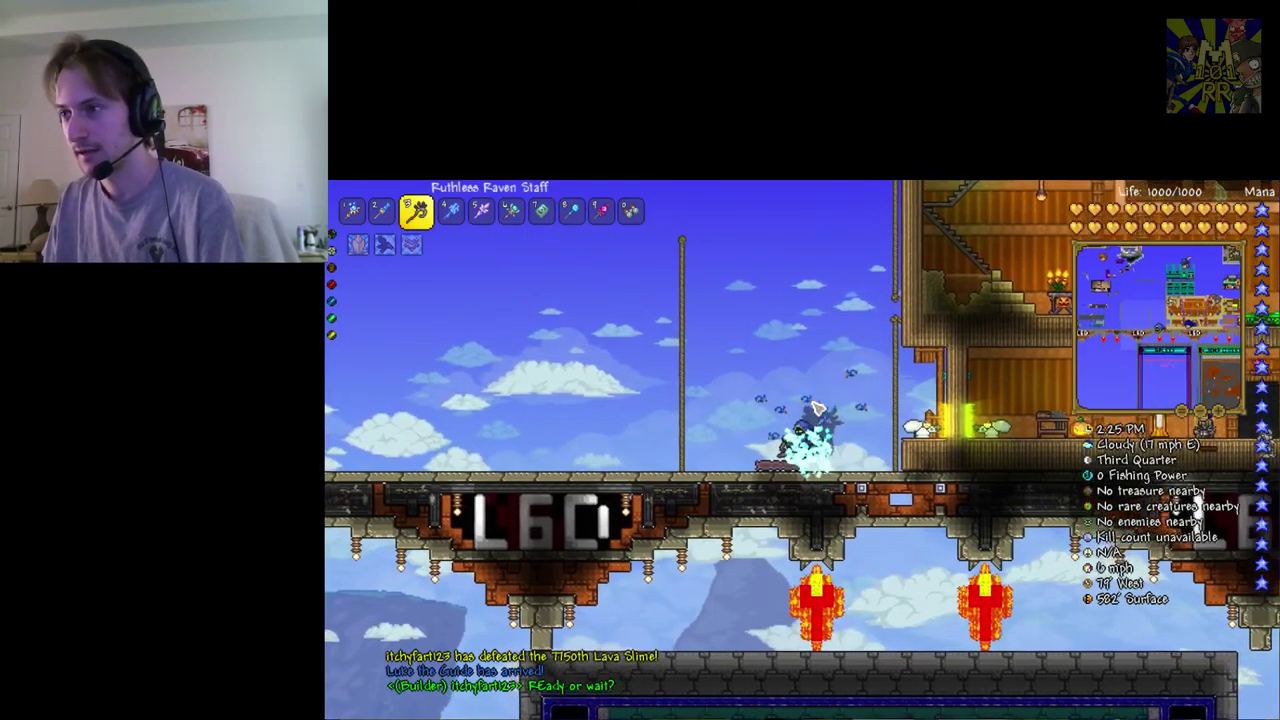
key(a)
key(space)
key(d)
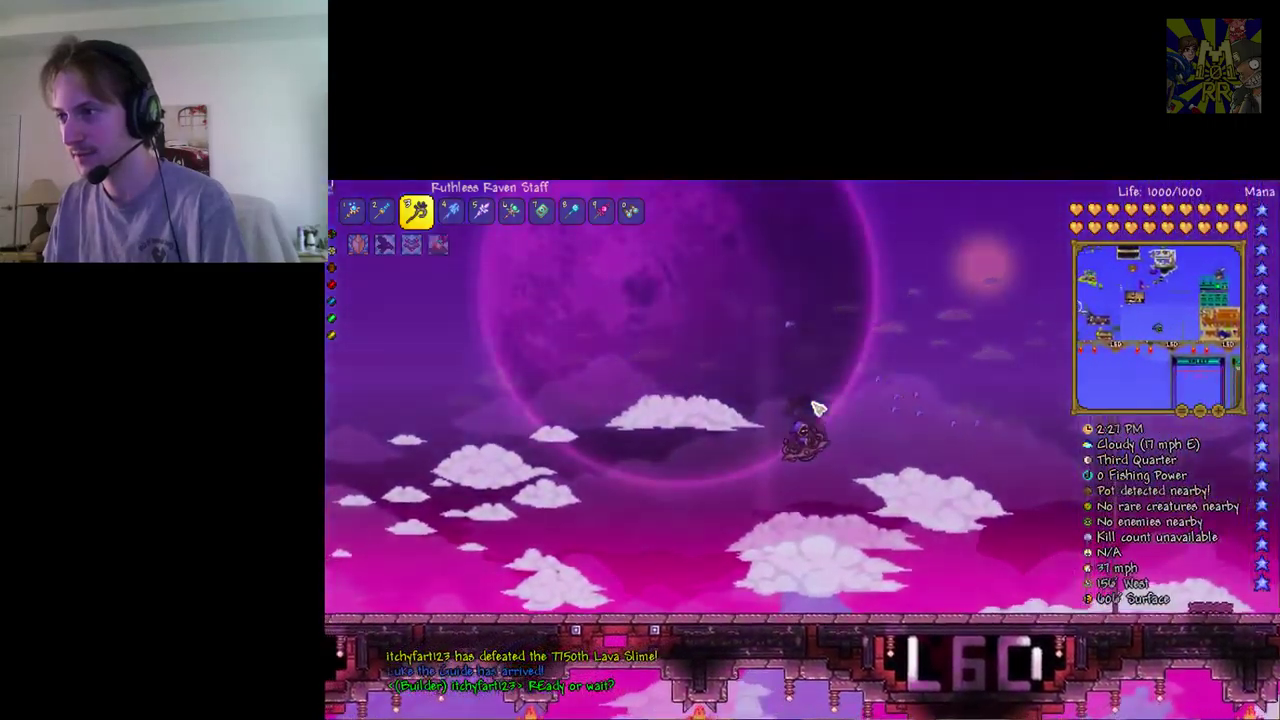
key(d)
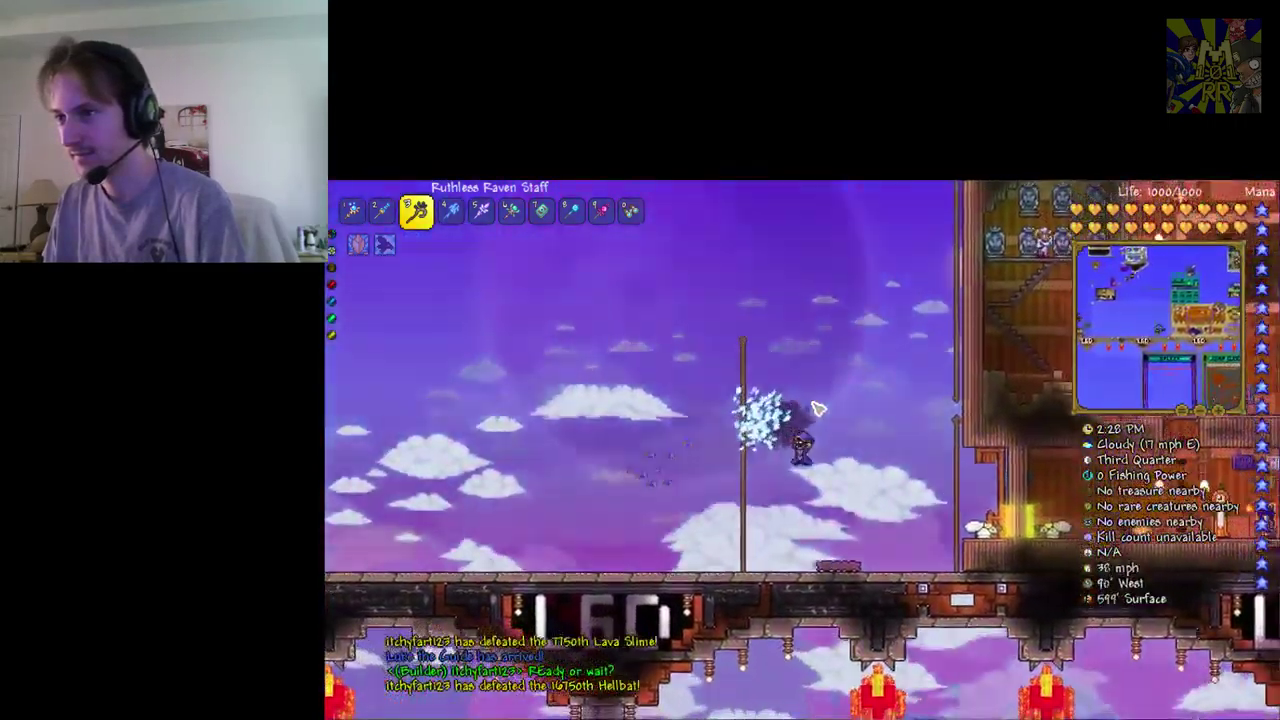